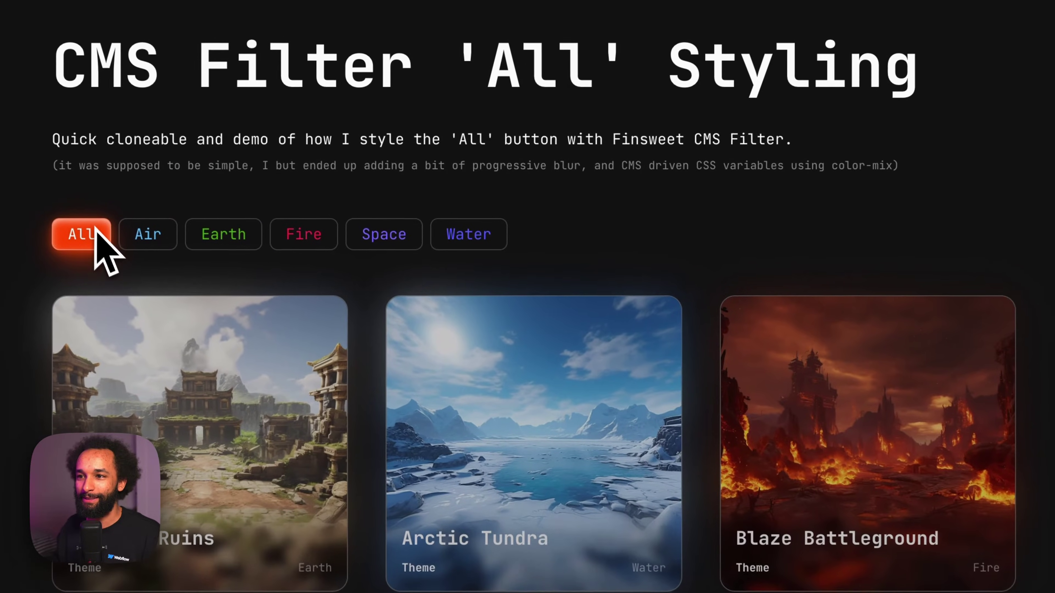
# Reload the live demo and try the Earth, Fire, Space and Water filter pills
pyautogui.press('super+r')
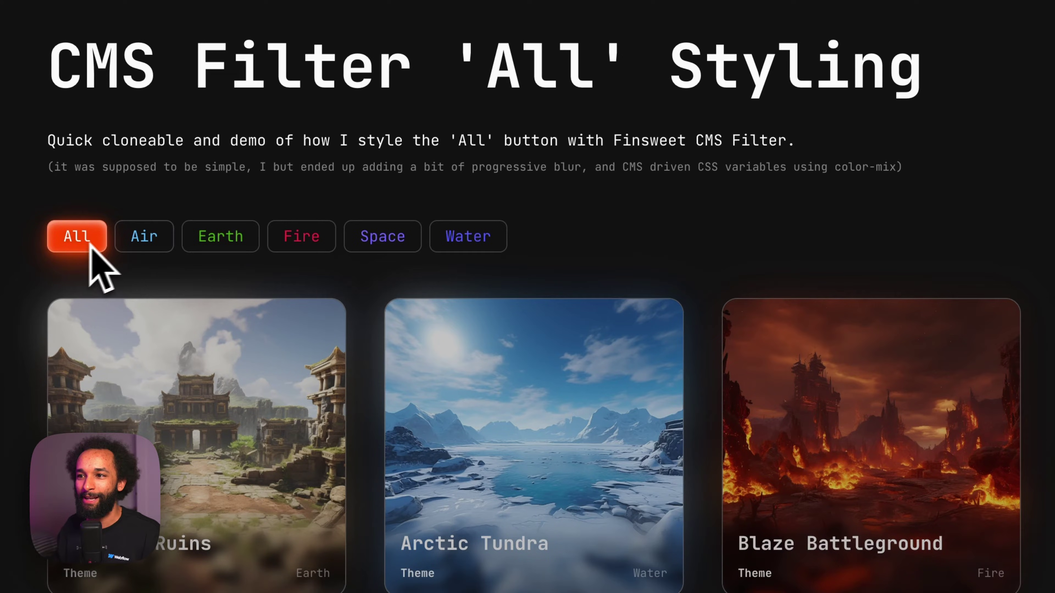
pyautogui.click(245, 240)
pyautogui.click(291, 243)
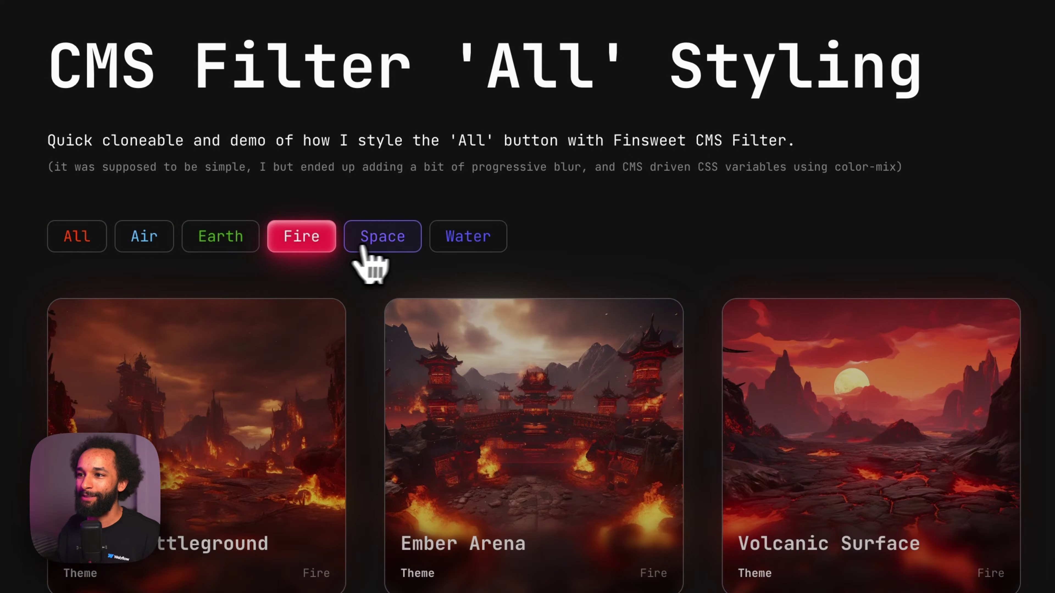
pyautogui.click(366, 250)
pyautogui.click(473, 250)
# Cycle back through Space, Fire and Earth, reset the filter to All, then go to Webflow
pyautogui.click(405, 247)
pyautogui.click(305, 250)
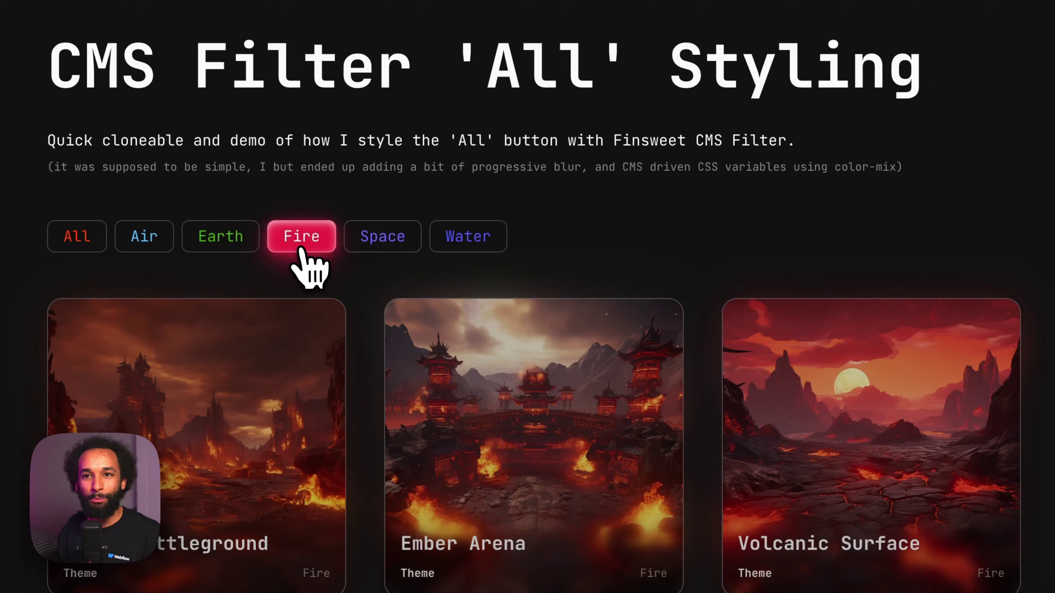
pyautogui.click(216, 243)
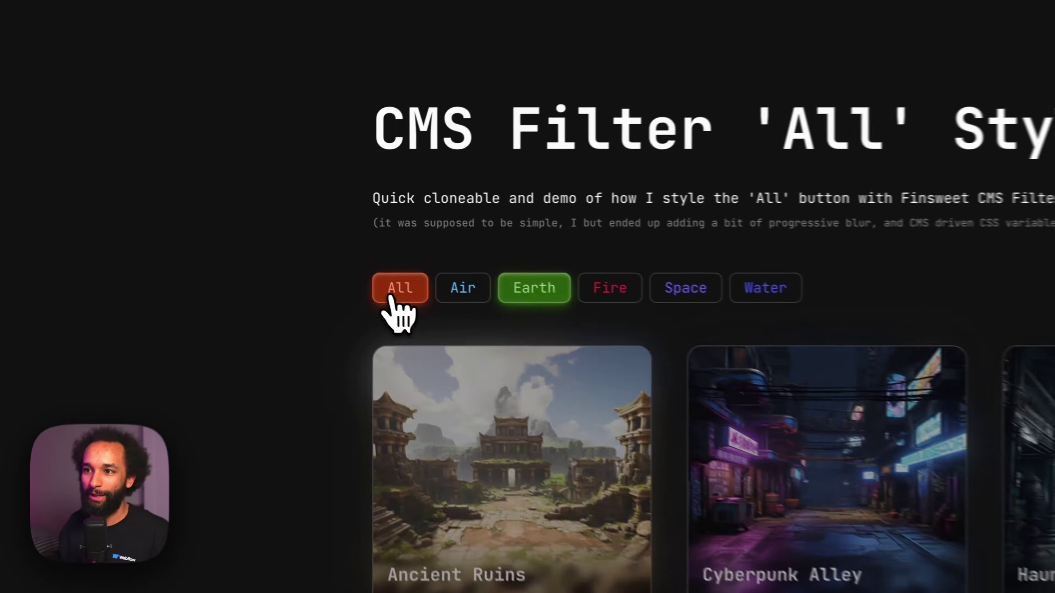
pyautogui.click(295, 245)
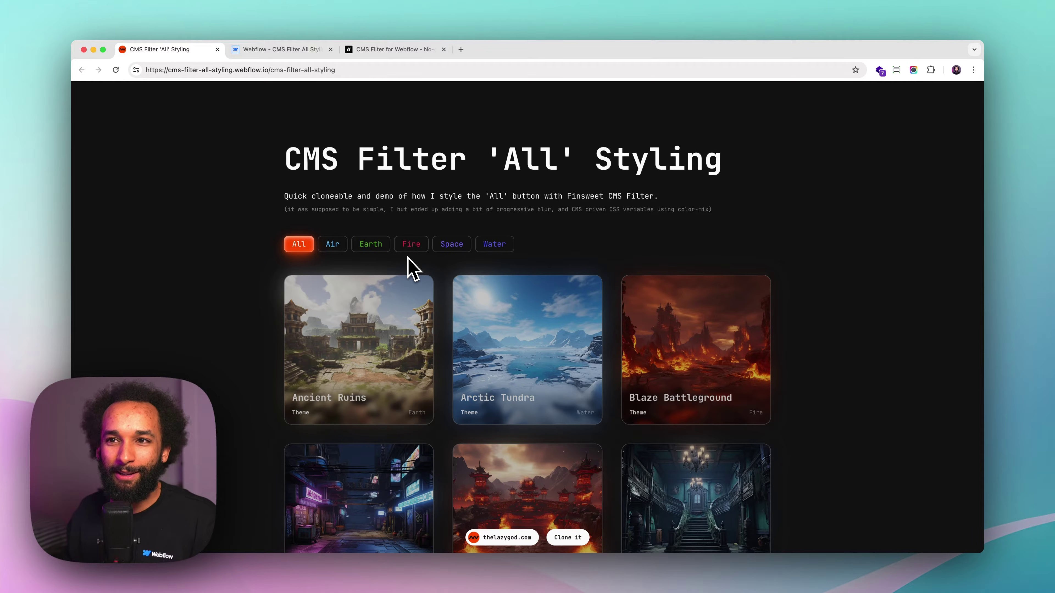
pyautogui.hotkey('ctrl', 'Tab')
pyautogui.click(482, 313)
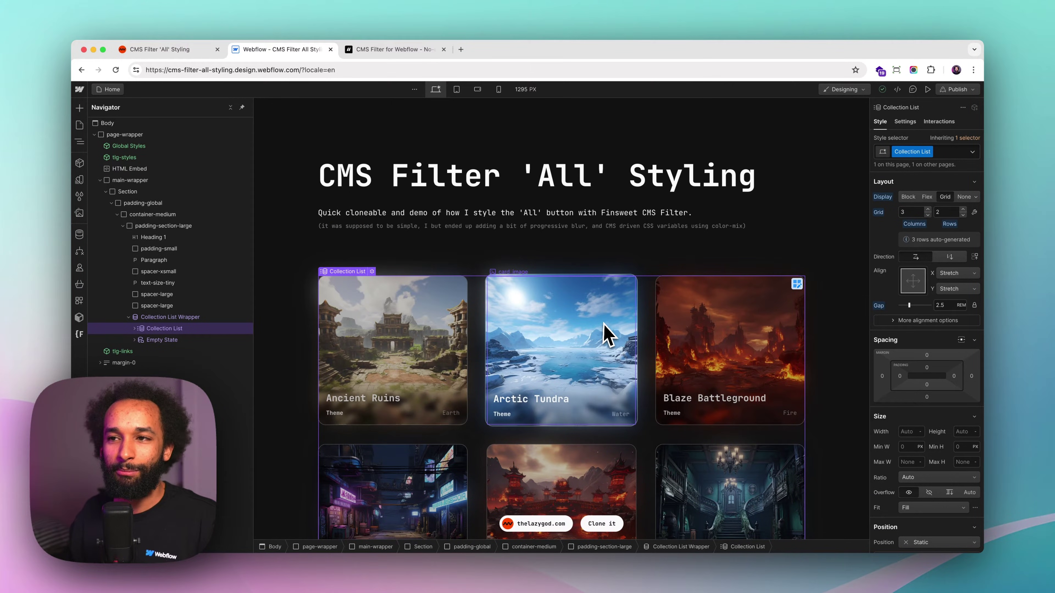
pyautogui.scroll(-2, 496, 328)
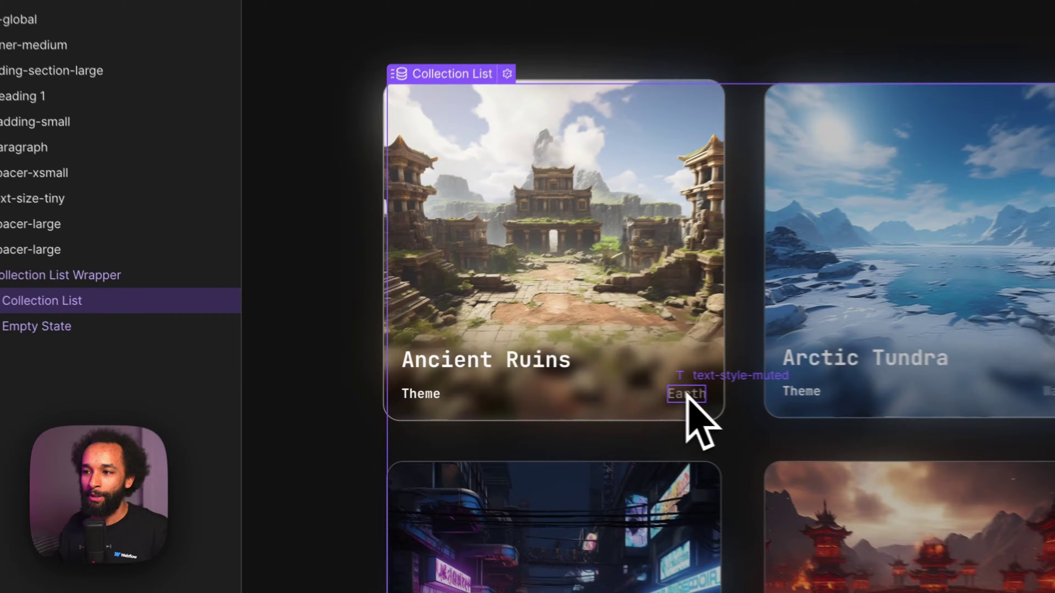
pyautogui.click(452, 371)
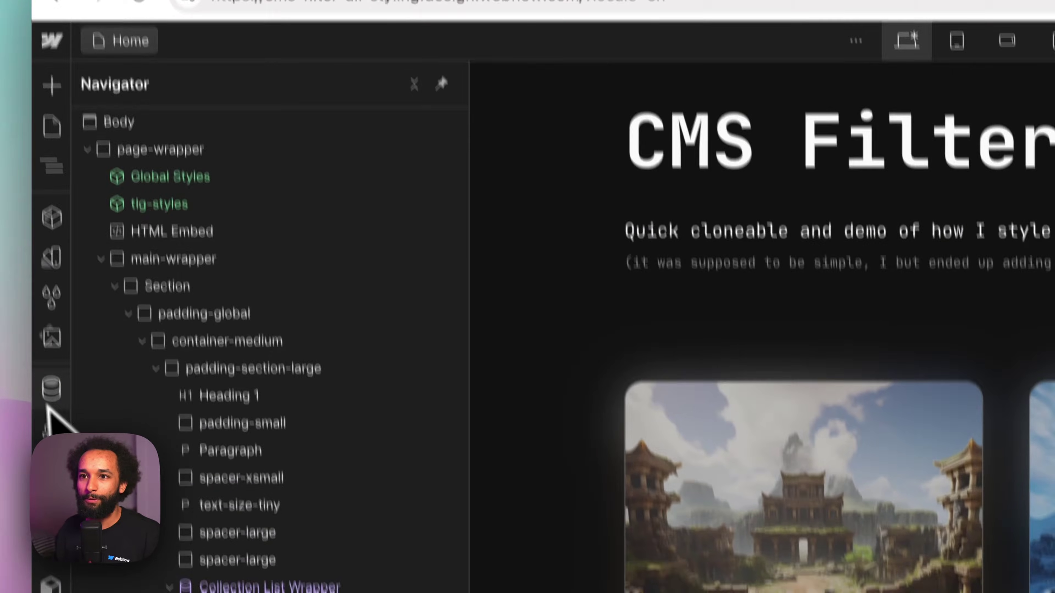
pyautogui.click(52, 390)
pyautogui.click(172, 243)
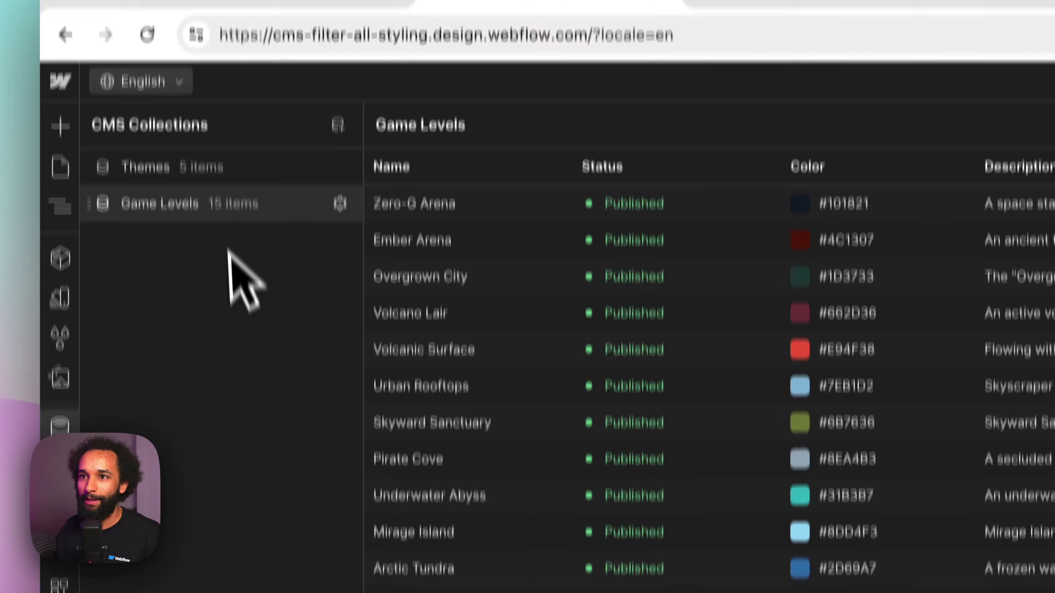
pyautogui.click(216, 185)
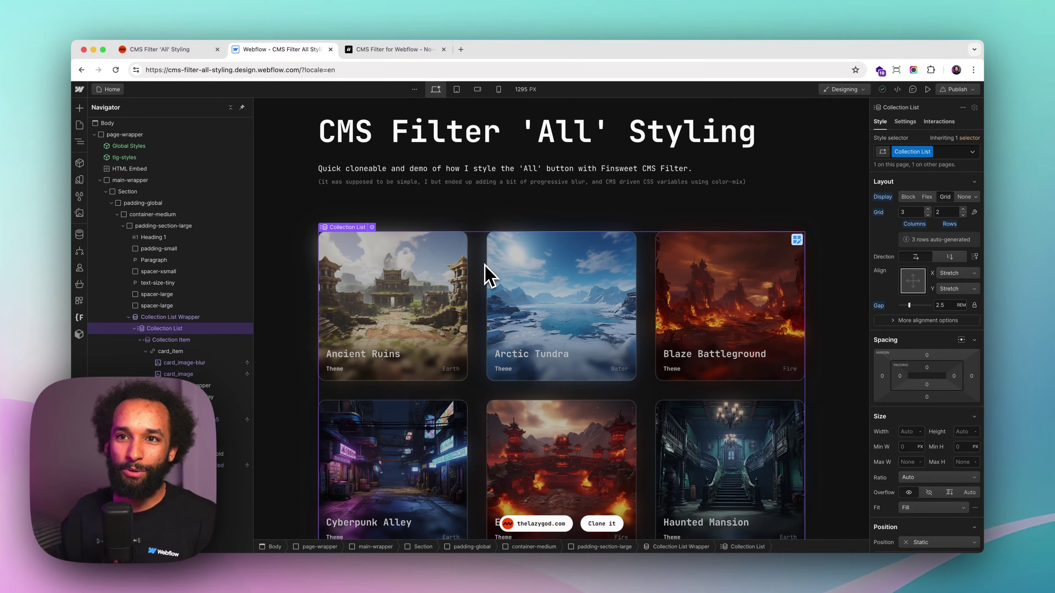
# Copy the CMS Filter install script from the Finsweet docs page
pyautogui.click(389, 50)
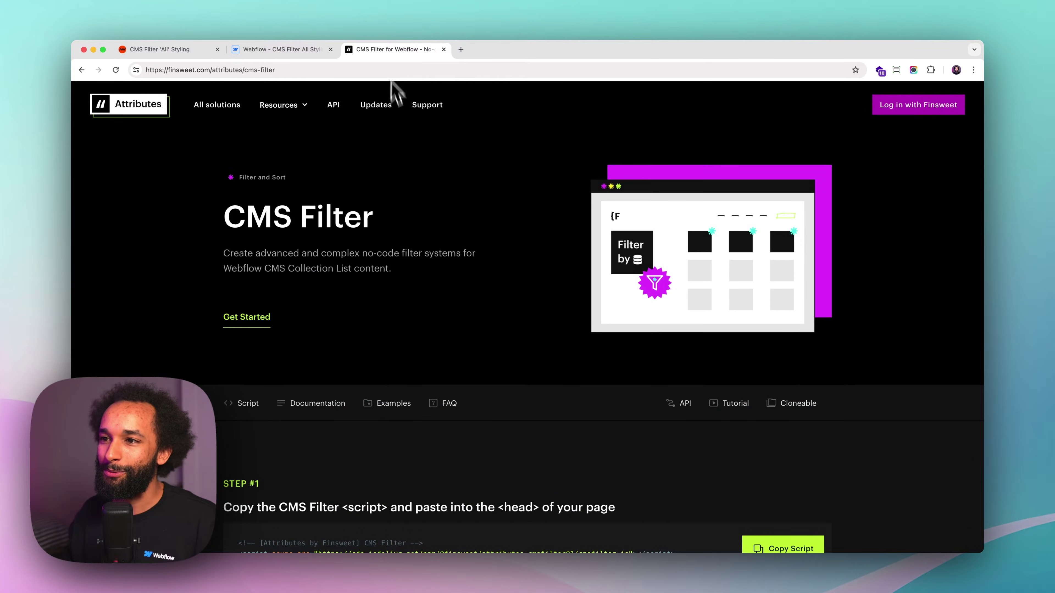
pyautogui.scroll(-5, 475, 266)
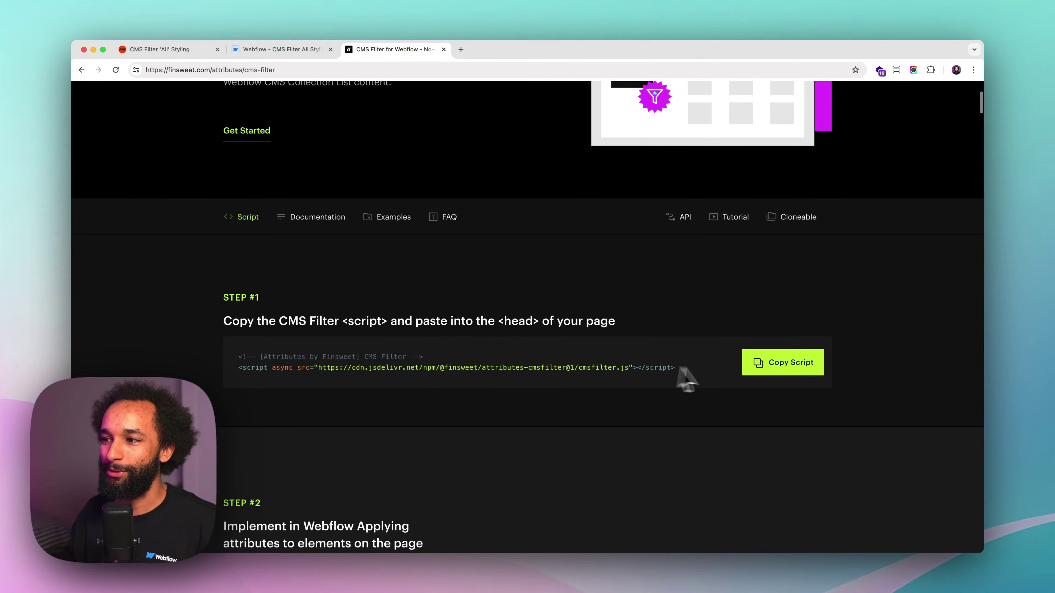
pyautogui.click(766, 376)
# Paste the CMS Filter script into the Home page's head custom code in Webflow
pyautogui.click(284, 51)
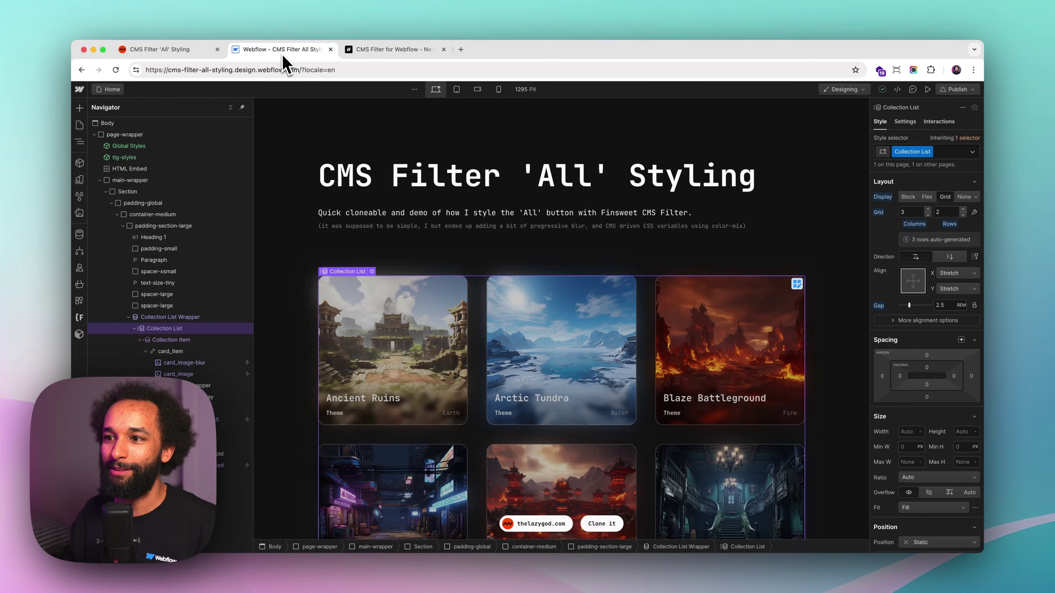
pyautogui.press('p')
pyautogui.click(177, 146)
pyautogui.scroll(-15, 494, 307)
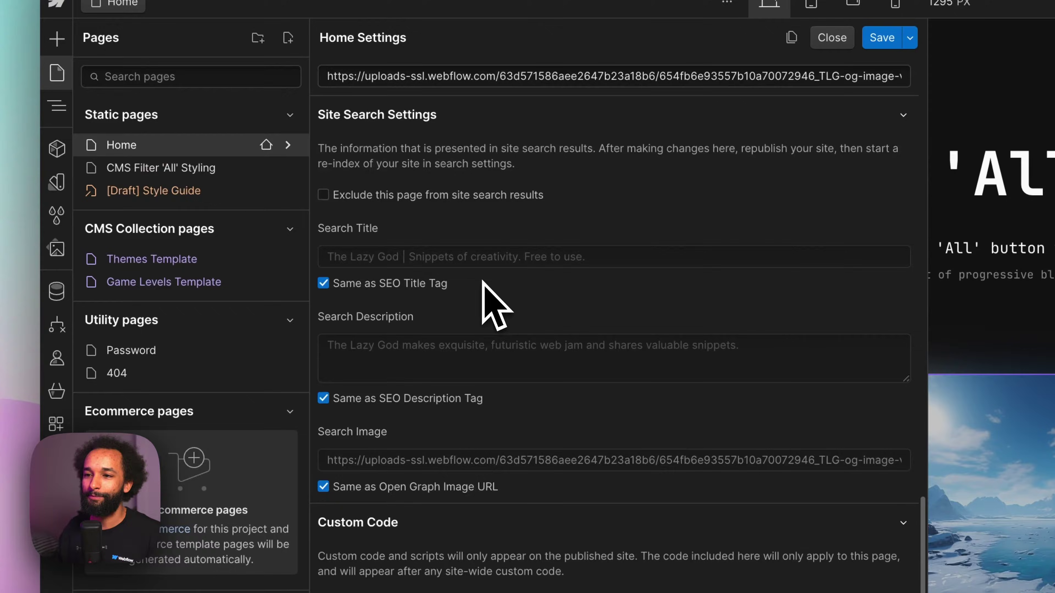
pyautogui.click(519, 449)
pyautogui.press('super+v')
# Save the Home page settings, then expand the LIST attribute details in the Finsweet docs
pyautogui.click(882, 37)
pyautogui.click(663, 0)
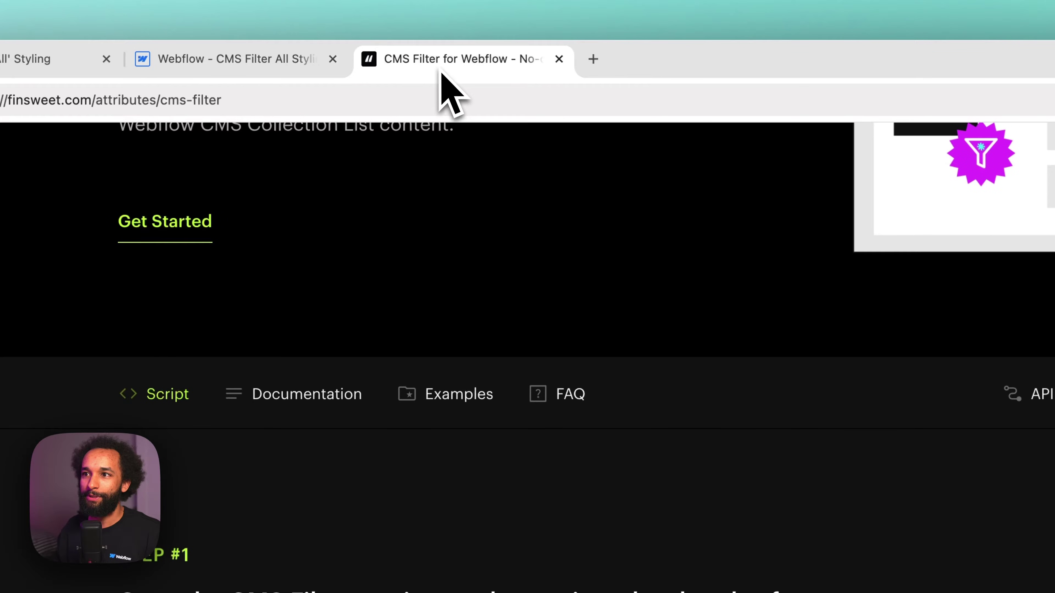
pyautogui.scroll(-10, 395, 371)
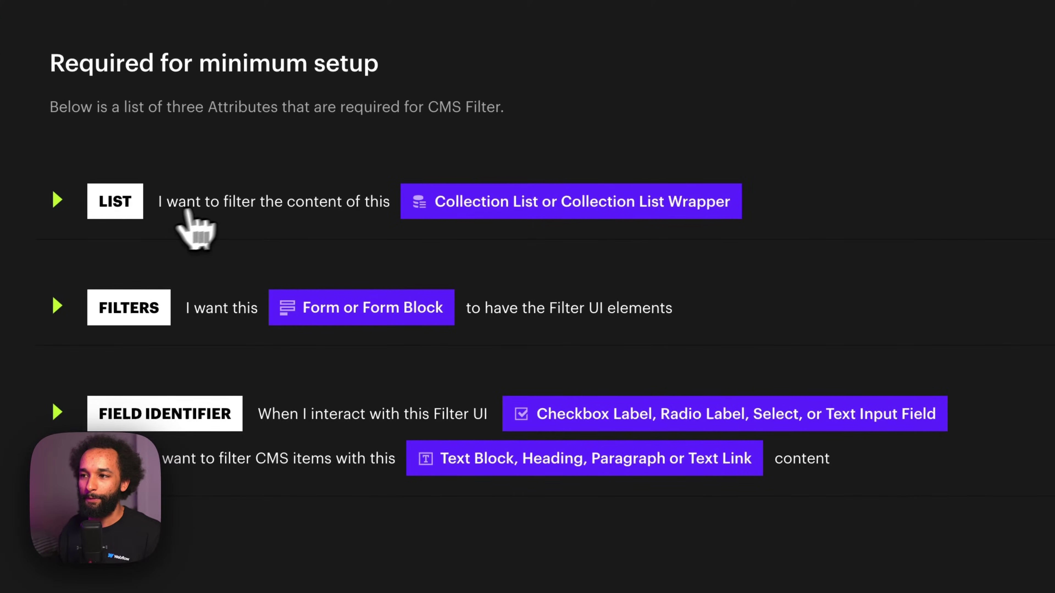
pyautogui.click(223, 210)
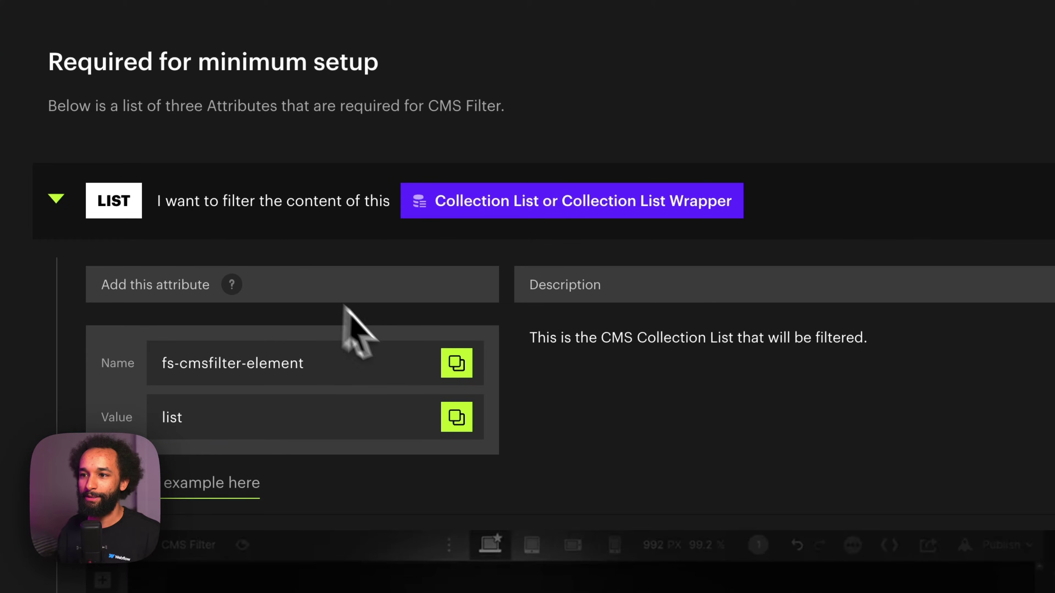
pyautogui.scroll(-5, 553, 291)
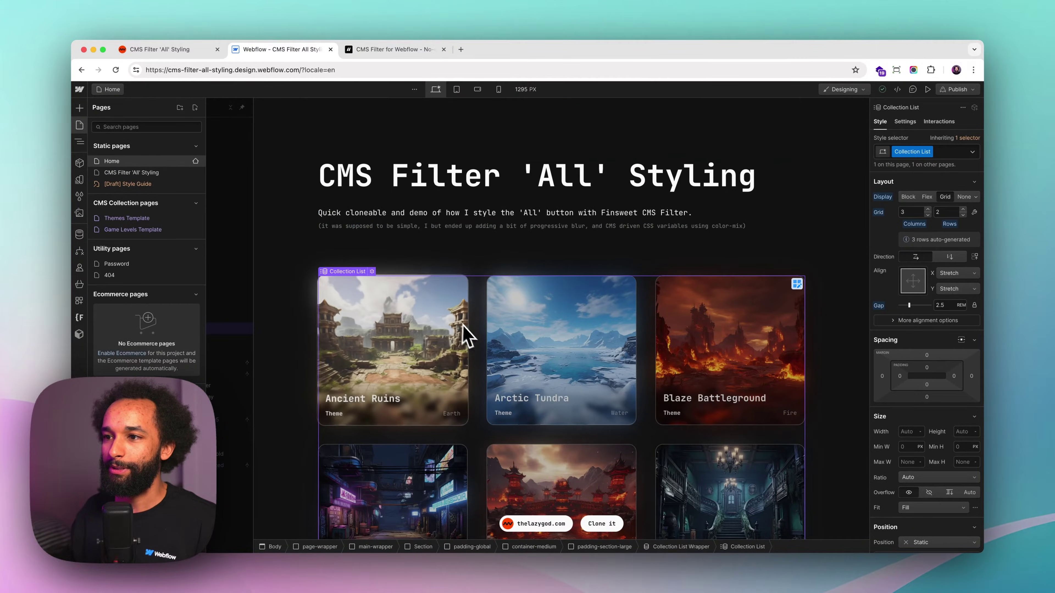
# Add custom attribute fs-cmsfilter-element="list" to the Game Levels collection list, then collapse LIST in the docs
pyautogui.press('z')
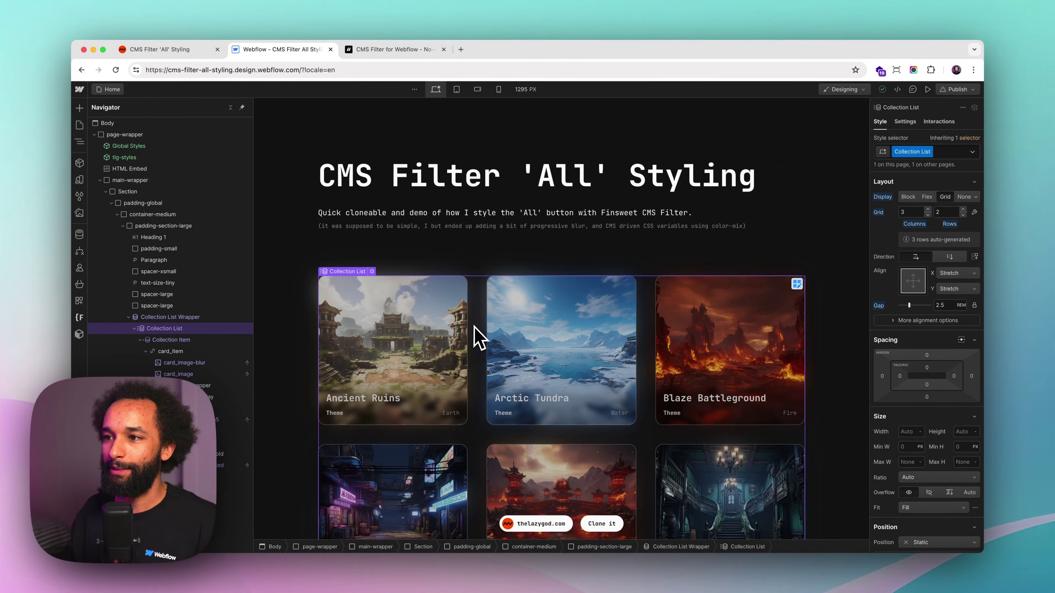
pyautogui.click(904, 122)
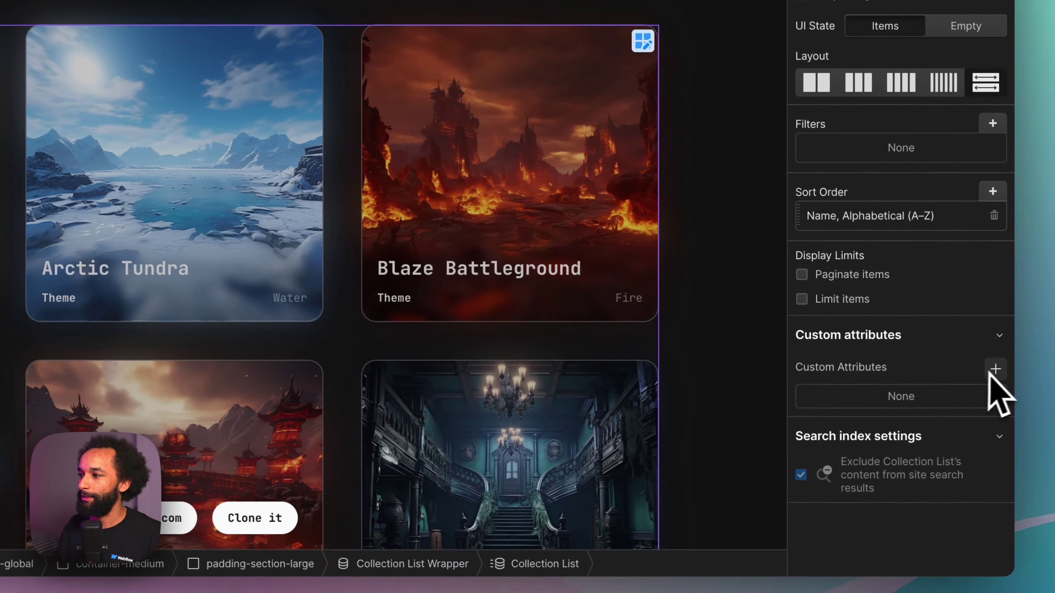
pyautogui.click(993, 370)
pyautogui.write('fs-cmsfilter-element')
pyautogui.click(898, 468)
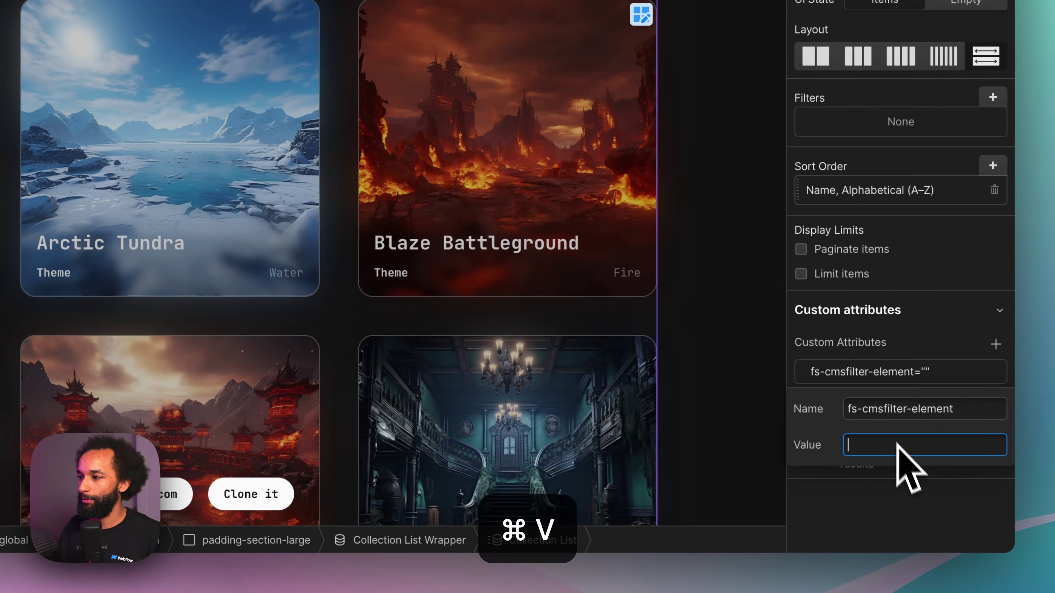
pyautogui.write('list')
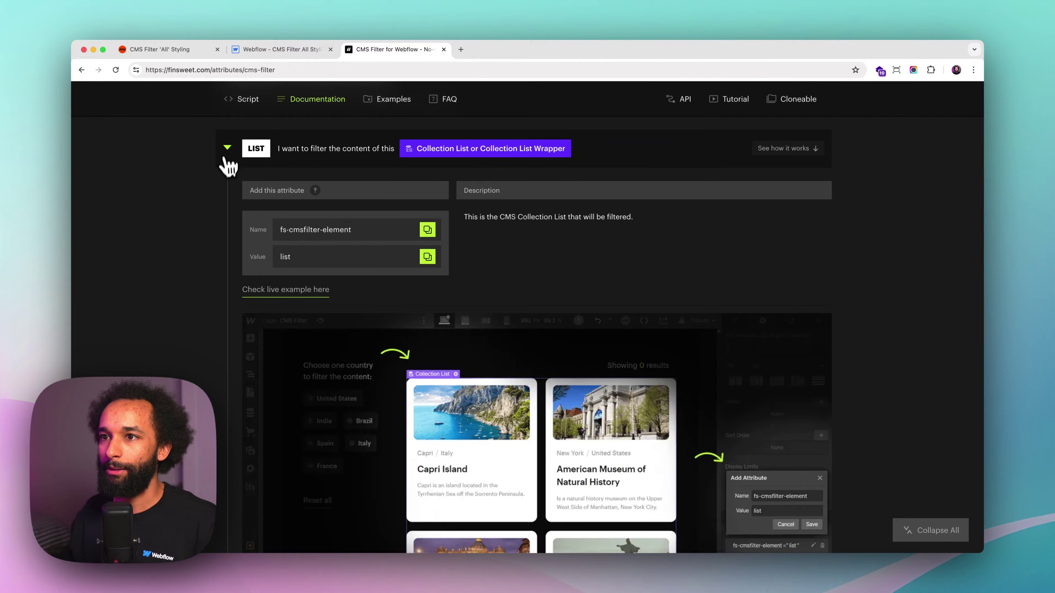
pyautogui.click(227, 160)
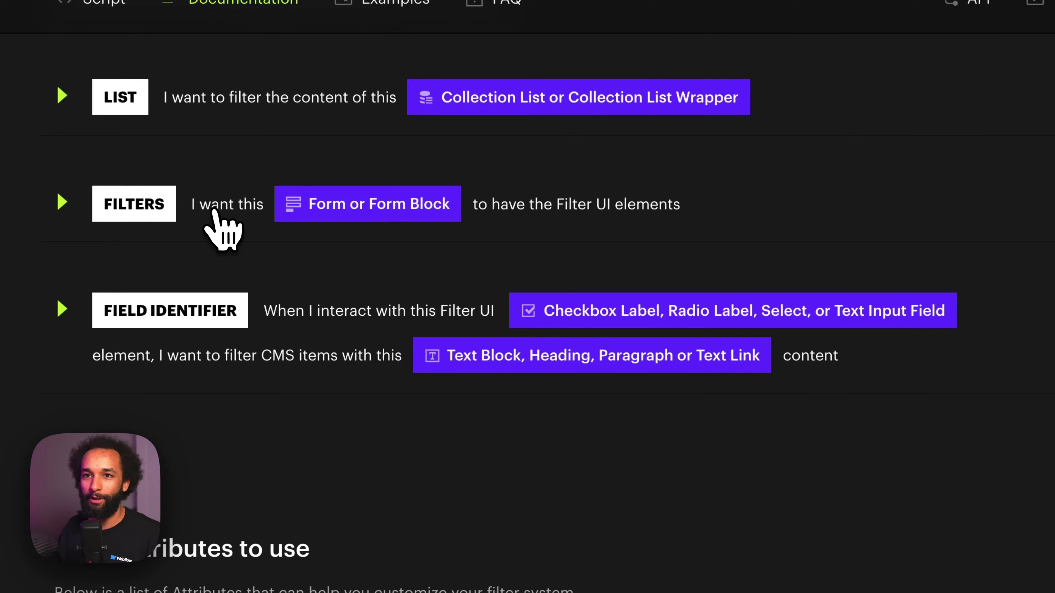
# Expand FILTERS in the docs, copy the fs-cmsfilter-element name, and return to Webflow
pyautogui.click(214, 211)
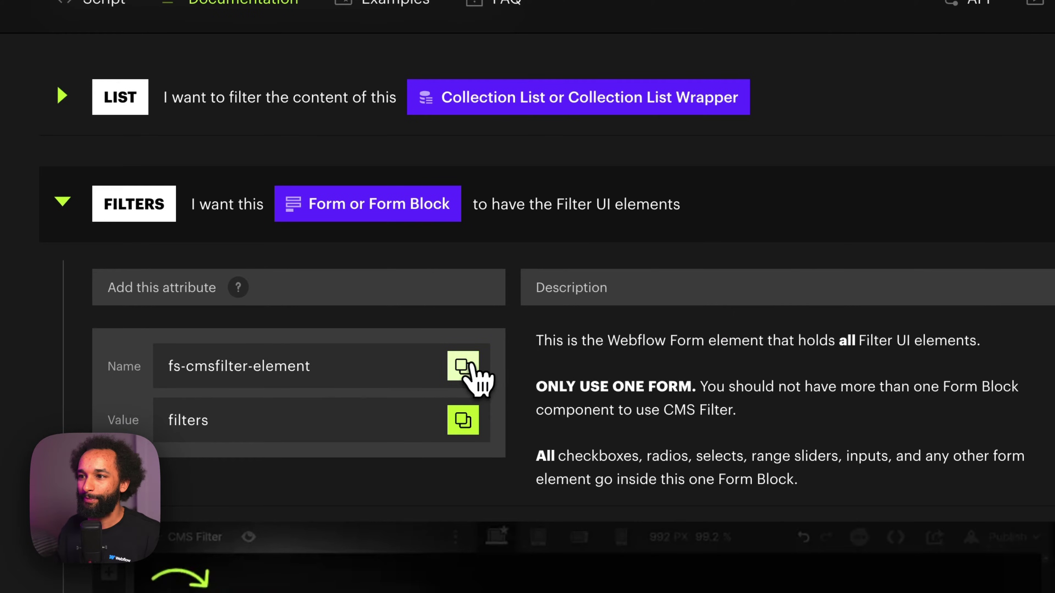
pyautogui.click(463, 366)
pyautogui.hotkey('ctrl', 'shift', 'Tab')
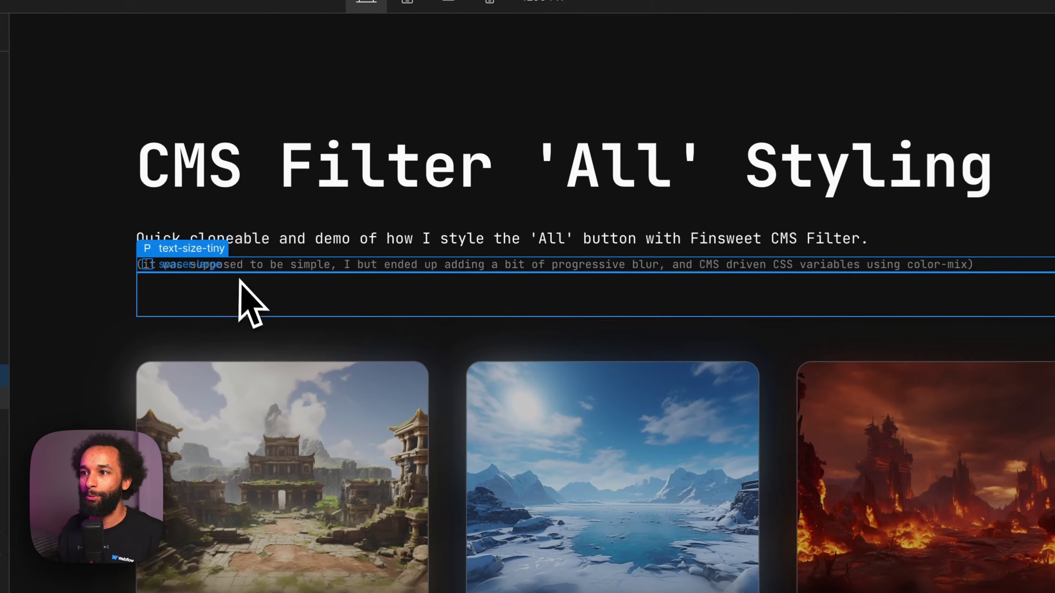
# Insert a Form Block below the subtitle and delete its default Name, Email and Submit fields
pyautogui.press('super+e')
pyautogui.write('form')
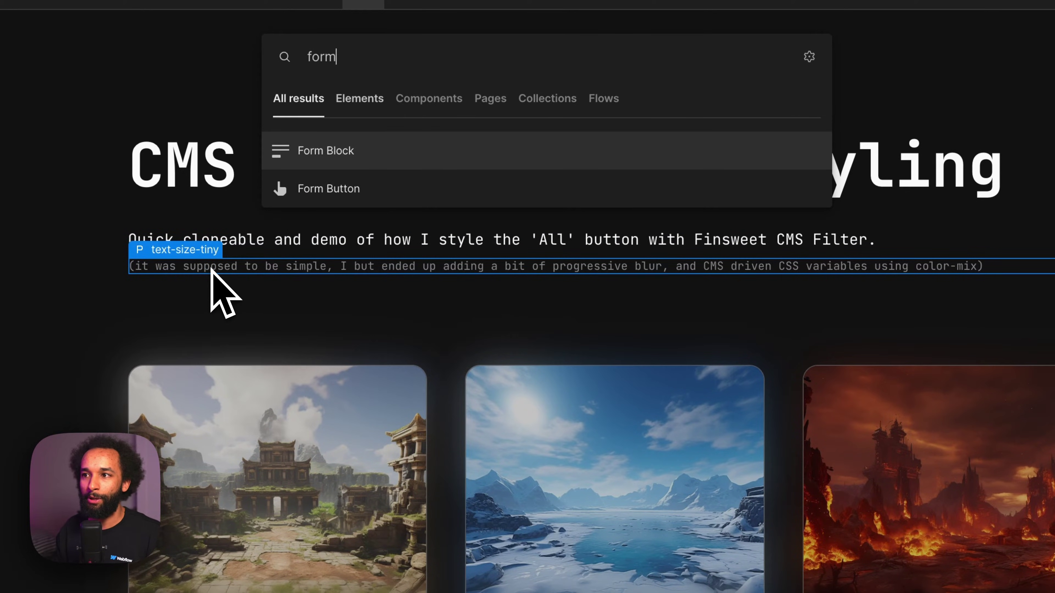
pyautogui.press('Return')
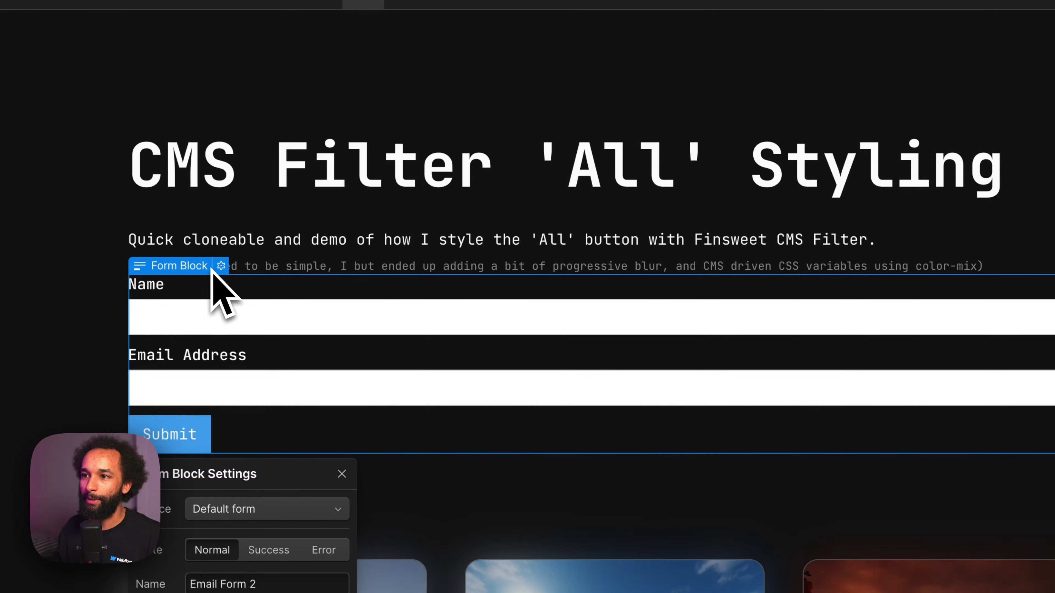
pyautogui.click(199, 478)
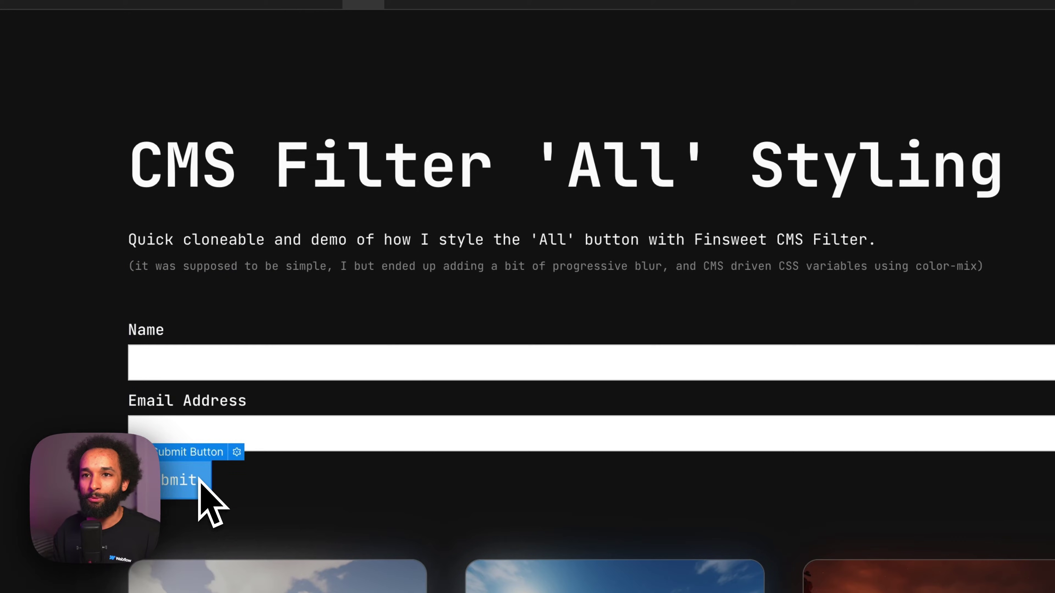
pyautogui.press('Delete')
pyautogui.press('Delete')
pyautogui.press('Delete')
pyautogui.press('Delete')
pyautogui.press('Delete')
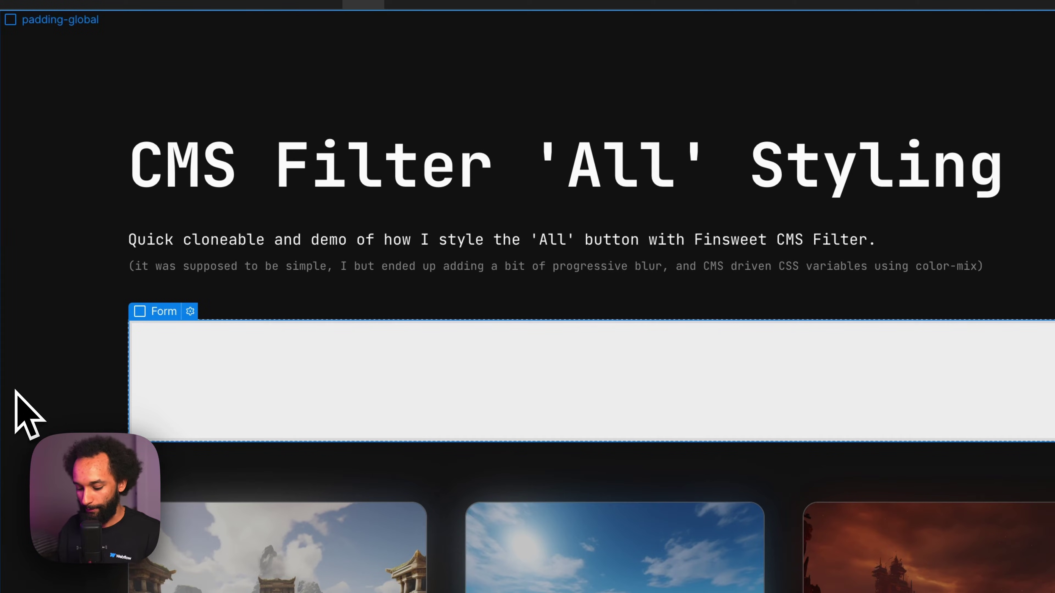
# Add a collection list inside the form, sourced from the Themes collection
pyautogui.press('super+e')
pyautogui.write('coll')
pyautogui.press('Return')
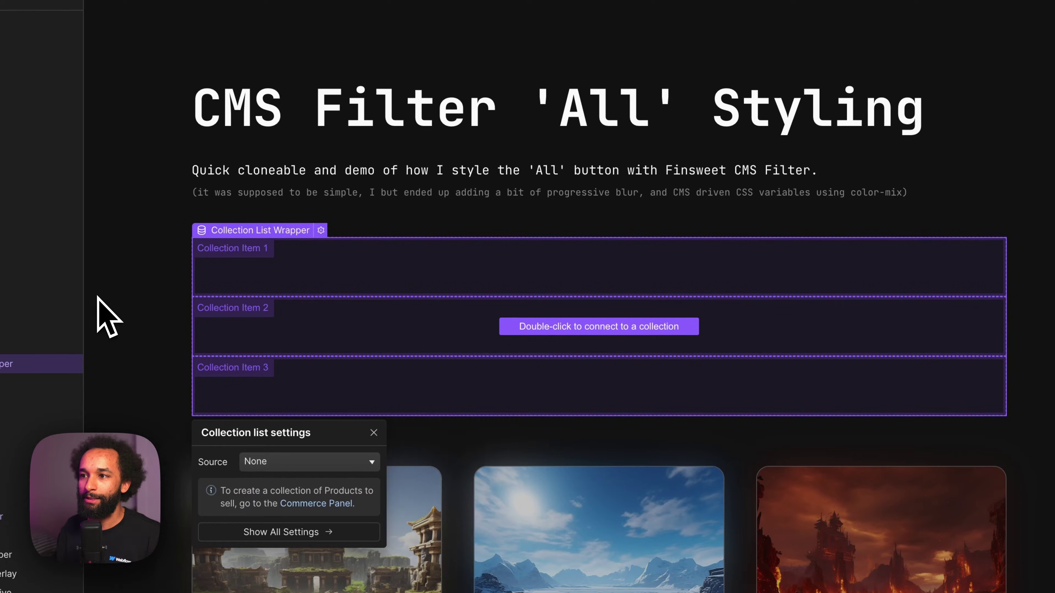
pyautogui.click(332, 462)
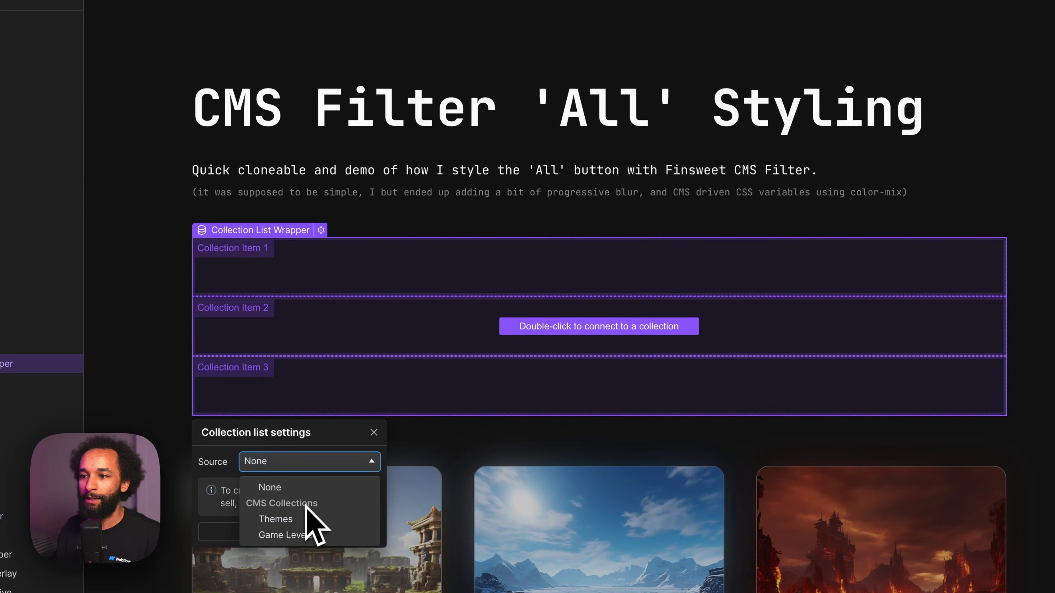
pyautogui.click(312, 519)
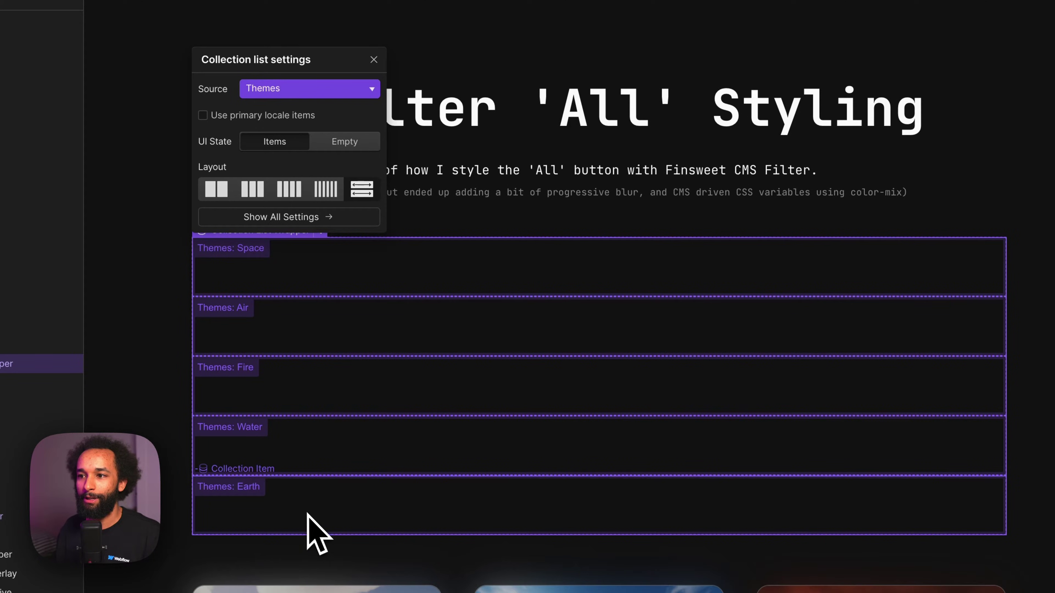
pyautogui.click(304, 274)
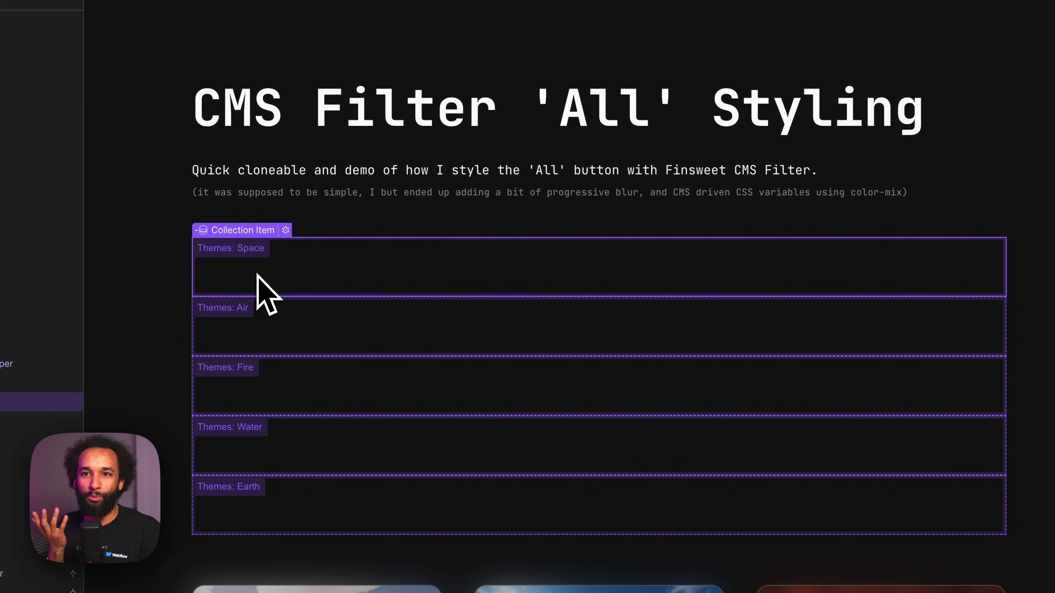
# Add a radio button to each item and bind its label text to the theme Name
pyautogui.press('super+e')
pyautogui.write('radio')
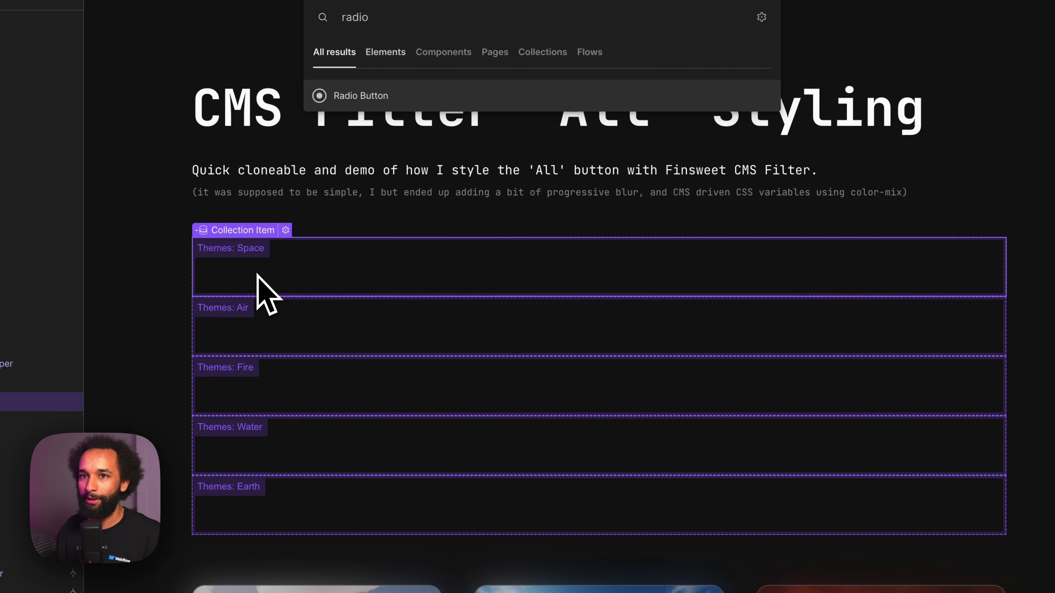
pyautogui.press('Return')
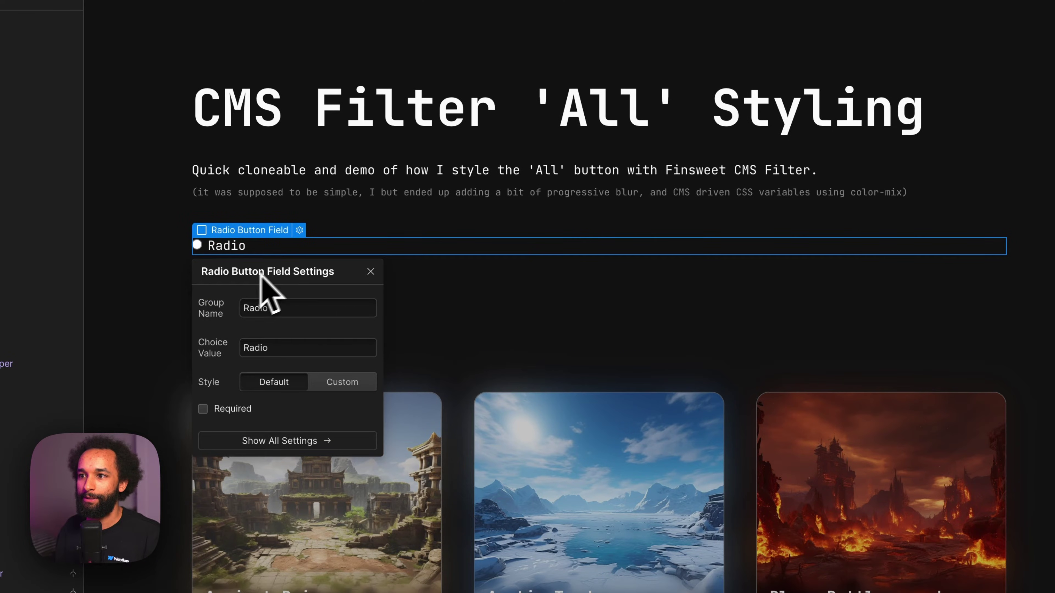
pyautogui.press('Escape')
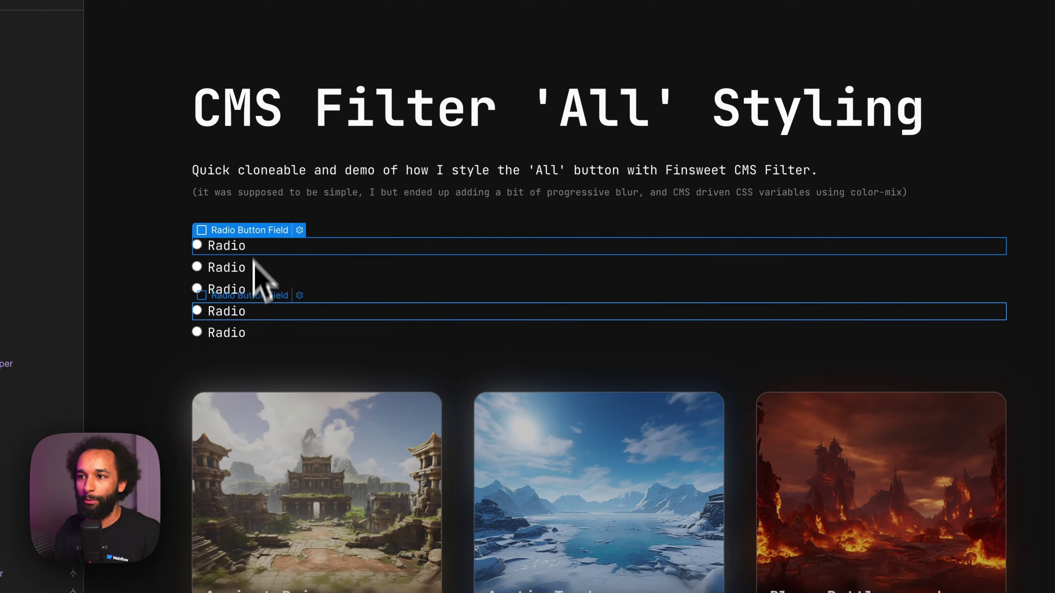
pyautogui.click(226, 246)
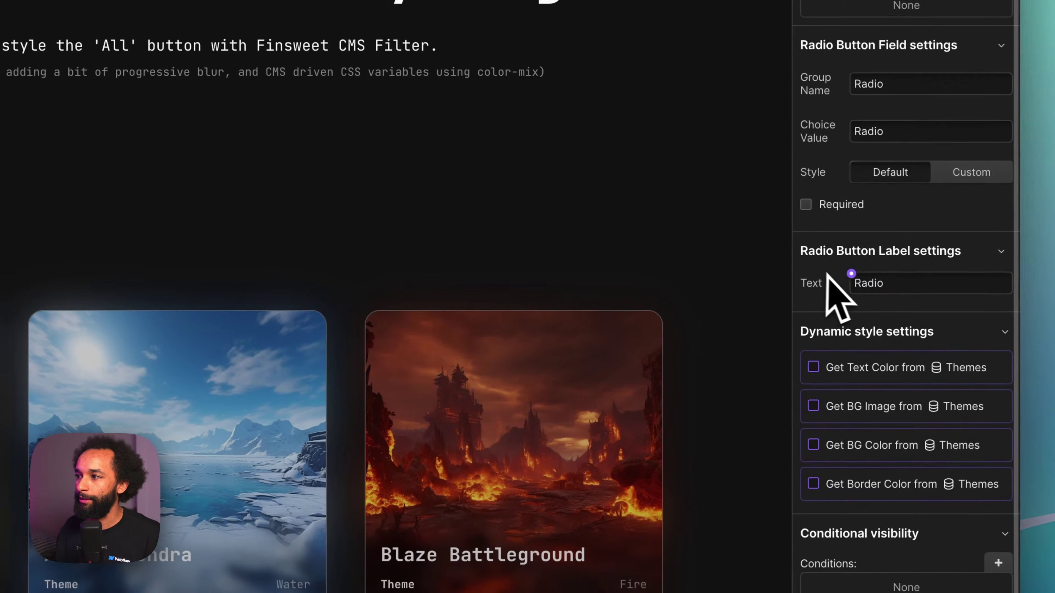
pyautogui.click(845, 261)
pyautogui.click(854, 331)
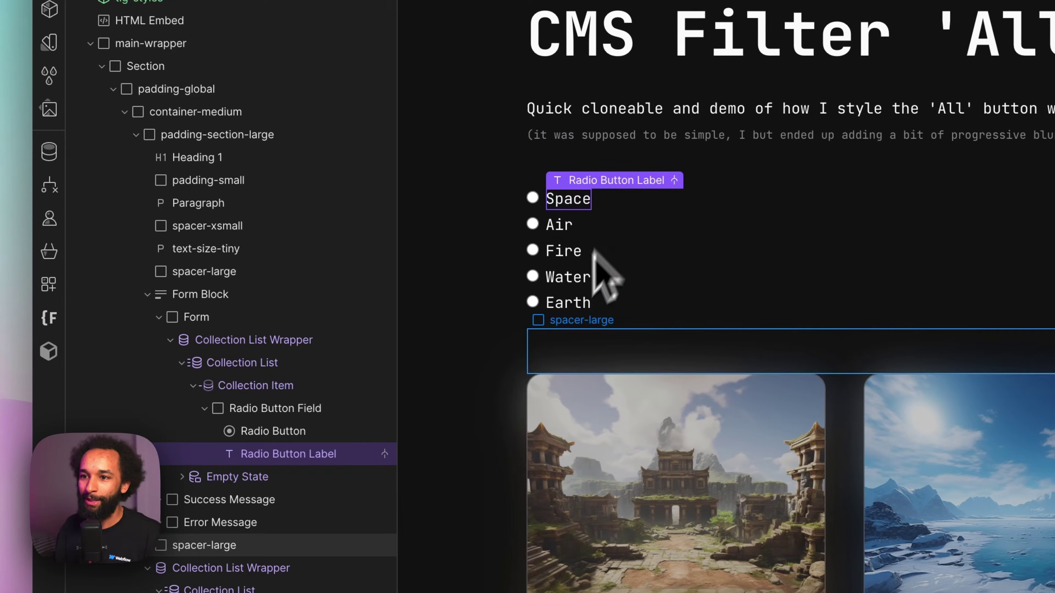
pyautogui.click(175, 408)
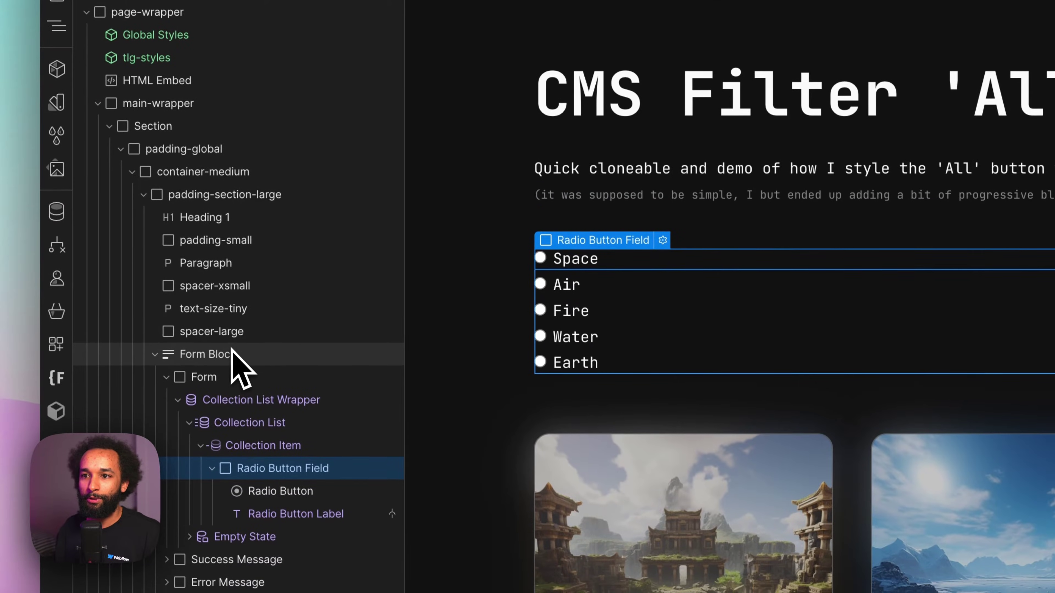
# Select the Form Block and add custom attribute fs-cmsfilter-element="filters"
pyautogui.click(232, 353)
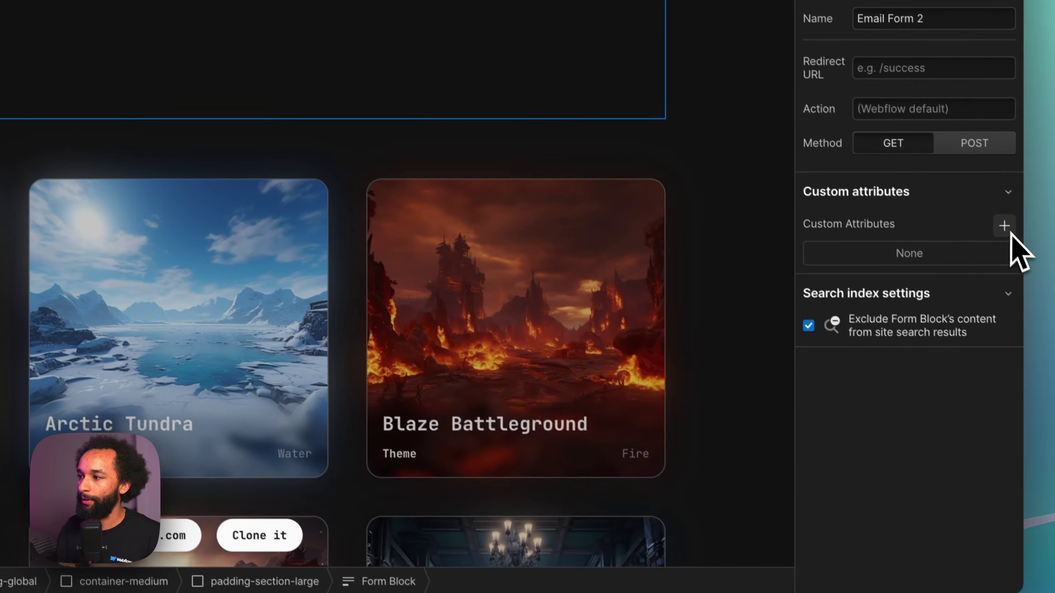
pyautogui.click(1008, 331)
pyautogui.press('super+v')
pyautogui.press('Tab')
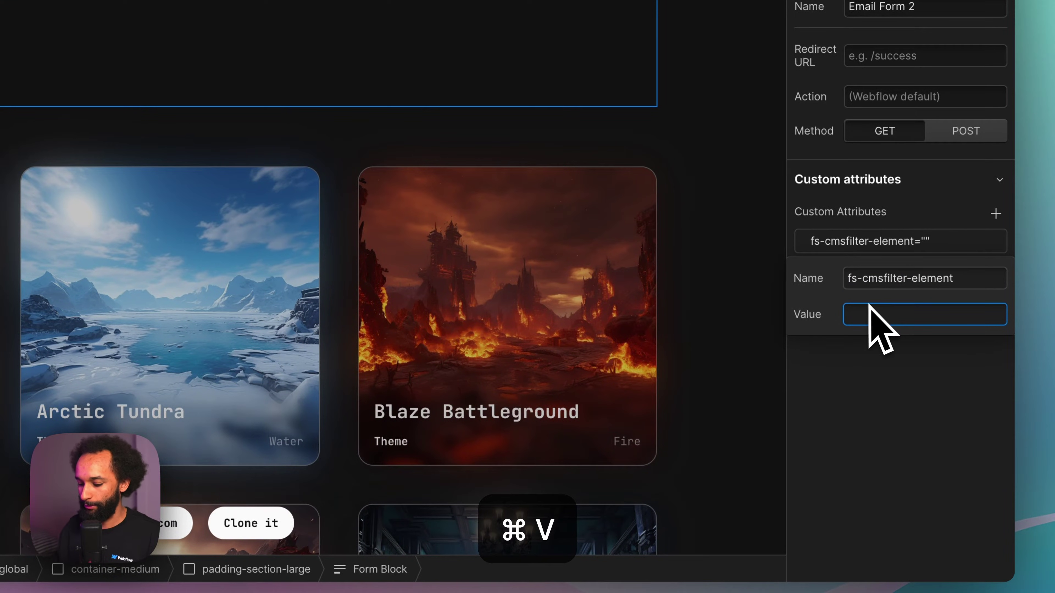
pyautogui.write('filters')
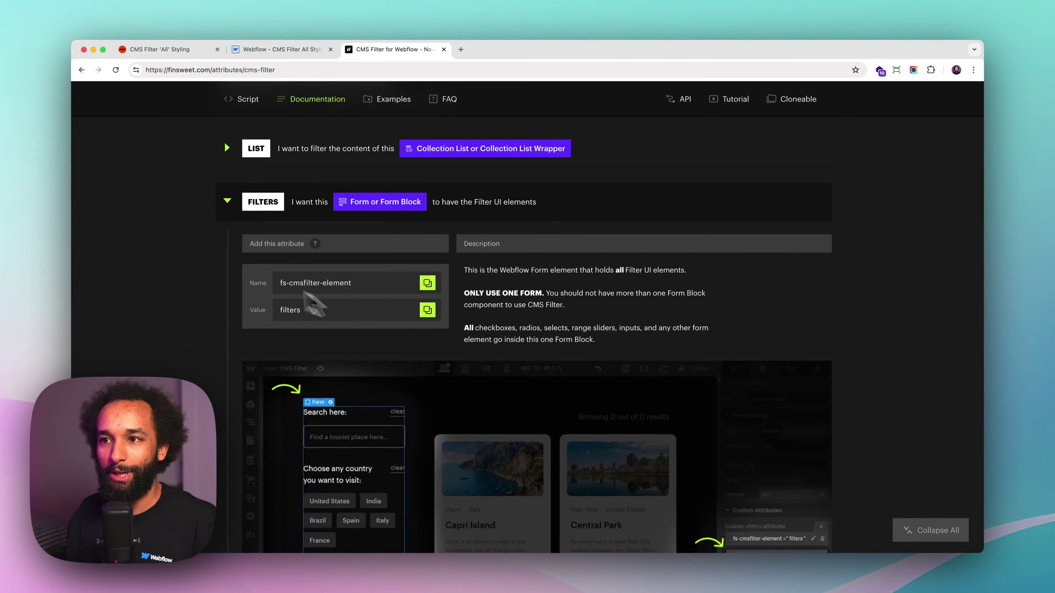
# Collapse FILTERS, expand FIELD IDENTIFIER, copy fs-cmsfilter-field, and return to Webflow
pyautogui.click(228, 201)
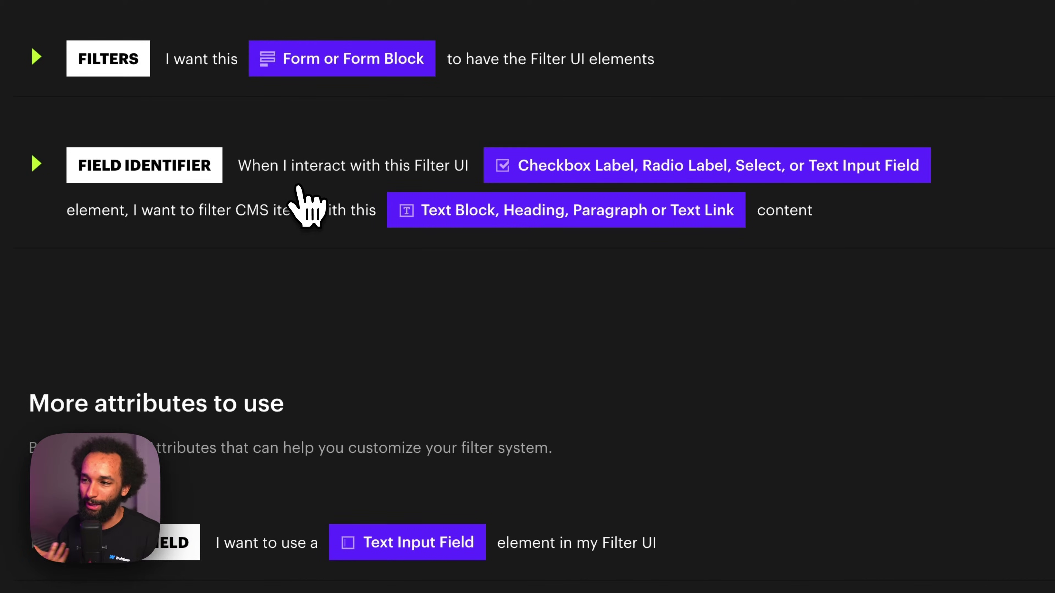
pyautogui.click(300, 189)
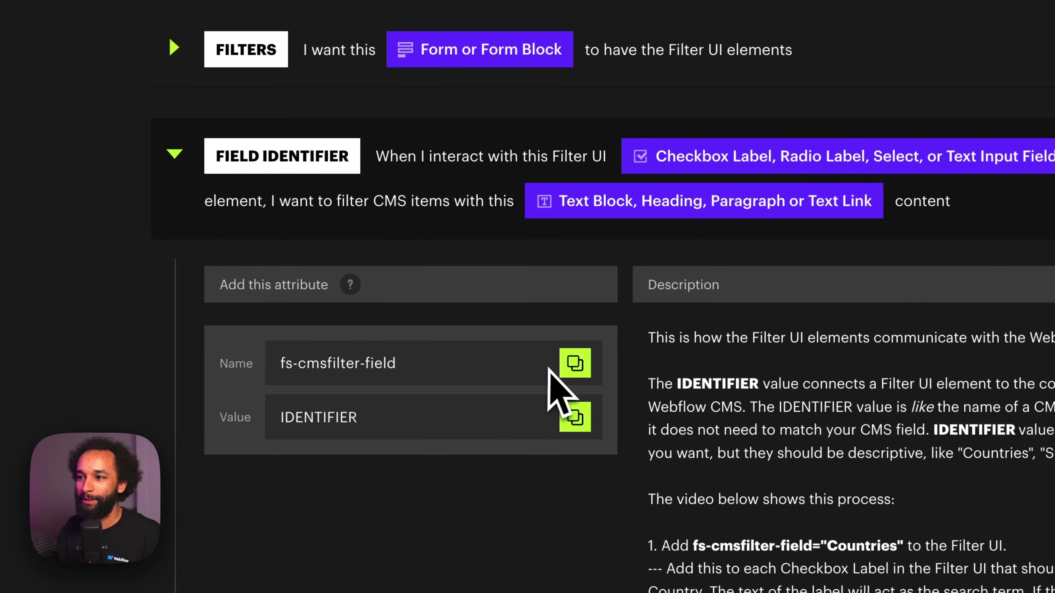
pyautogui.click(575, 363)
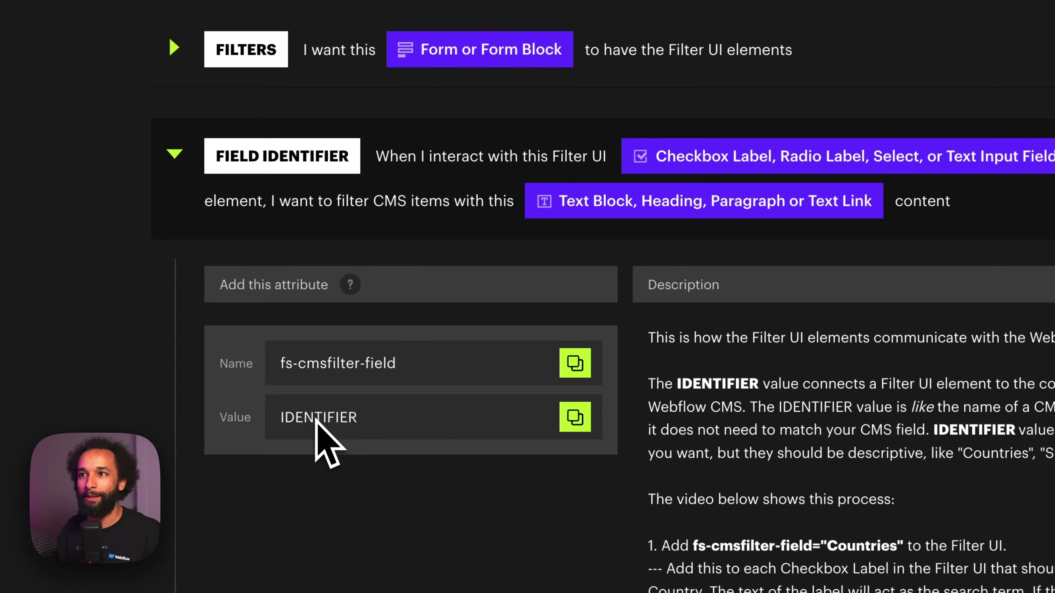
pyautogui.hotkey('ctrl', 'shift', 'Tab')
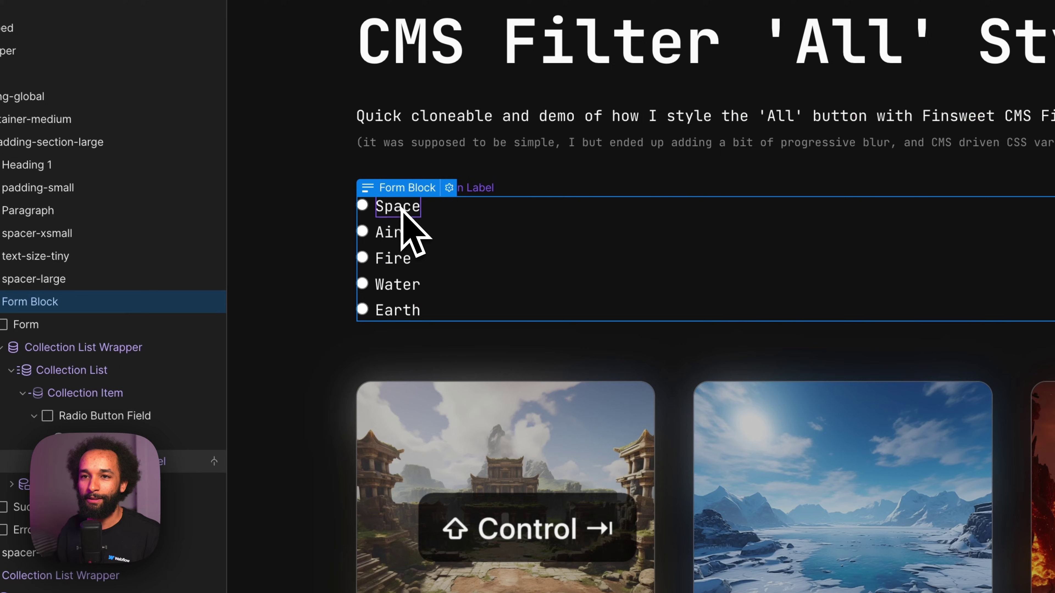
# Give the radio button label the custom attribute fs-cmsfilter-field="themes"
pyautogui.click(401, 211)
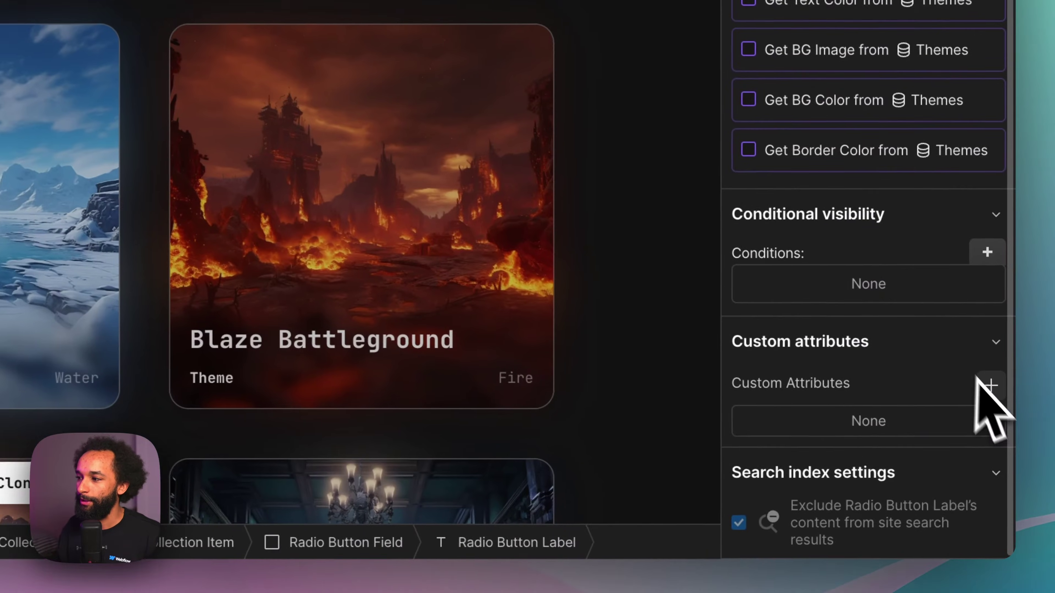
pyautogui.click(985, 380)
pyautogui.write('b')
pyautogui.press('BackSpace')
pyautogui.press('super+v')
pyautogui.press('Tab')
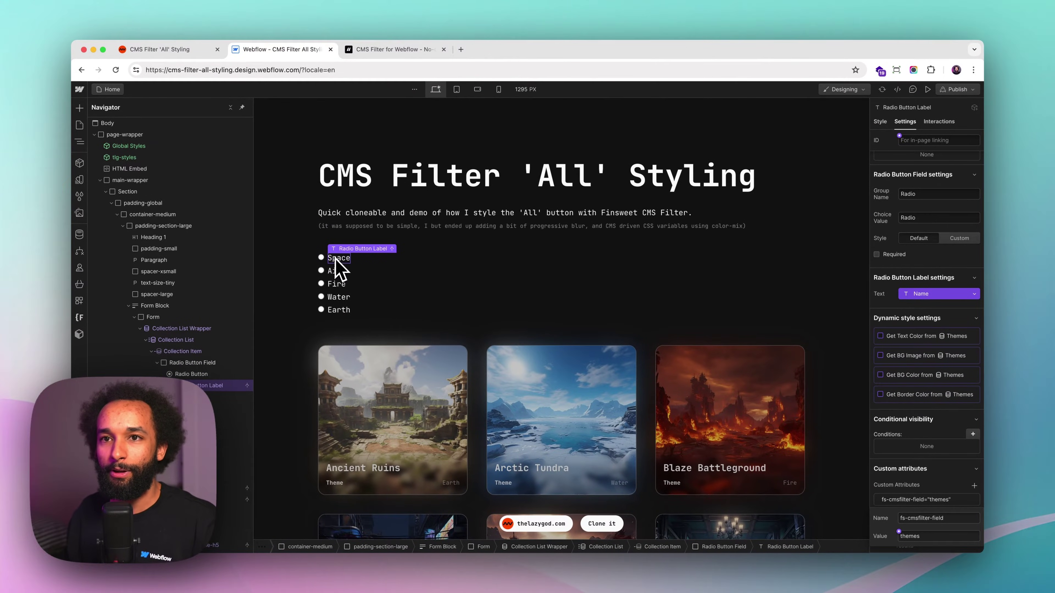
# Add fs-cmsfilter-field="themes" to the cards' theme text and publish the site
pyautogui.scroll(-3, 416, 291)
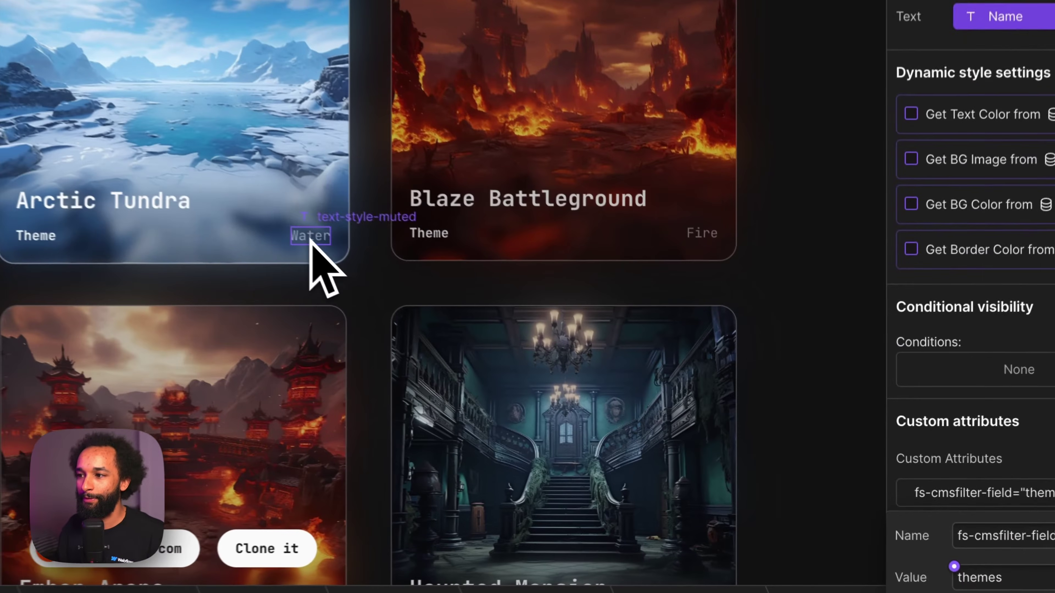
pyautogui.click(617, 388)
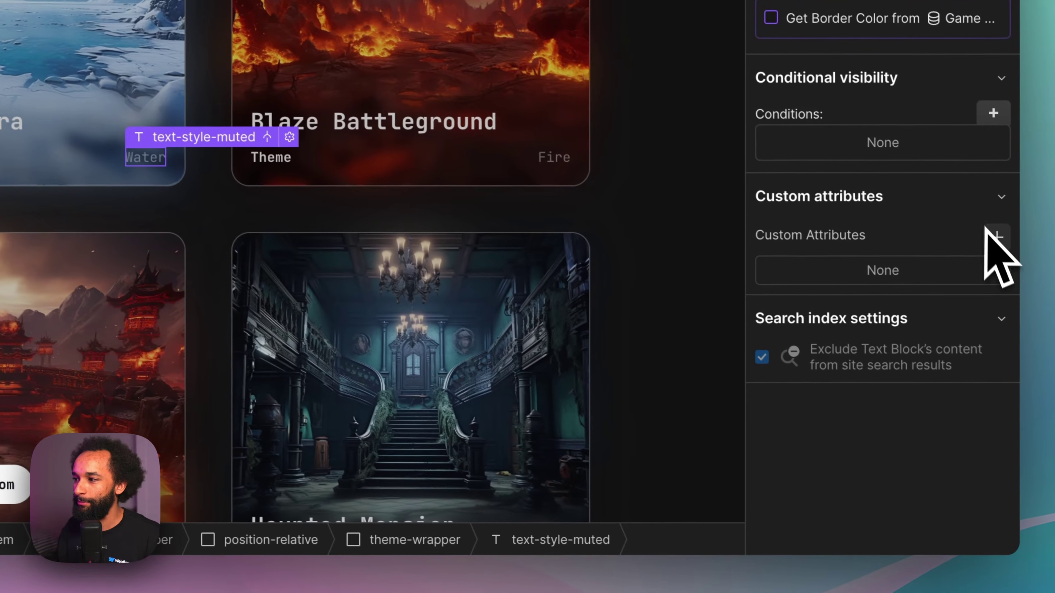
pyautogui.click(991, 236)
pyautogui.press('super+v')
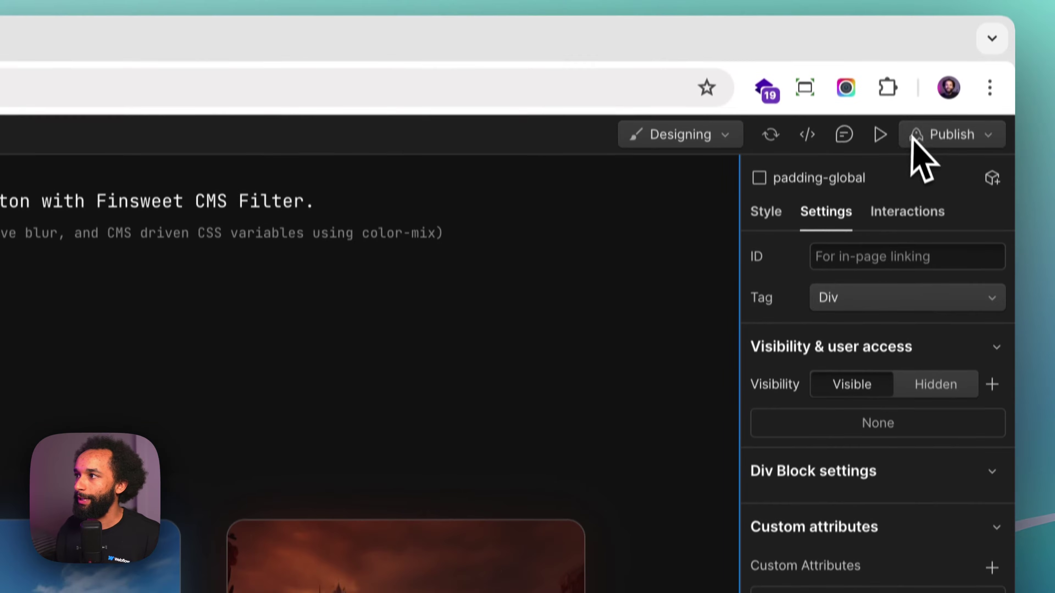
pyautogui.click(920, 140)
pyautogui.click(884, 484)
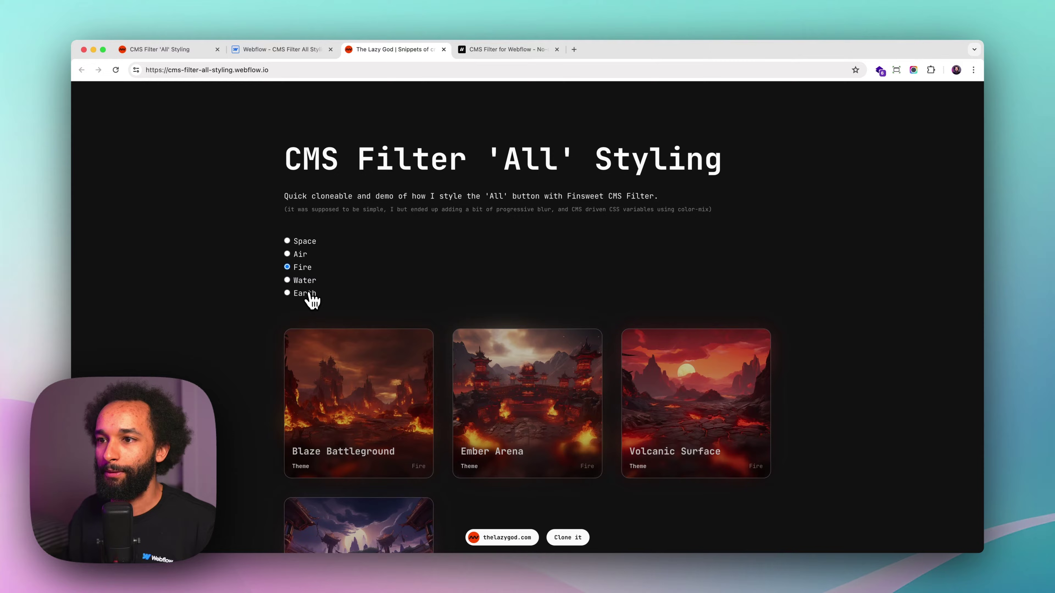
# Filter the live cards by Earth, Air, Space, Fire, then Water, which leaves Arctic Tundra, Pirate Cove and Underwater Abyss
pyautogui.click(307, 295)
pyautogui.click(302, 268)
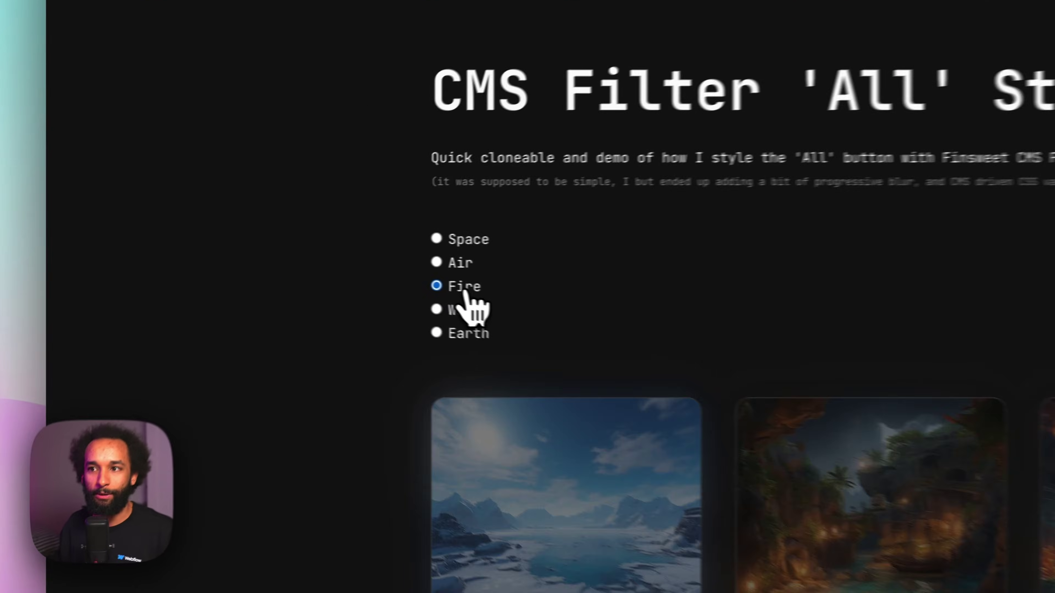
pyautogui.click(302, 255)
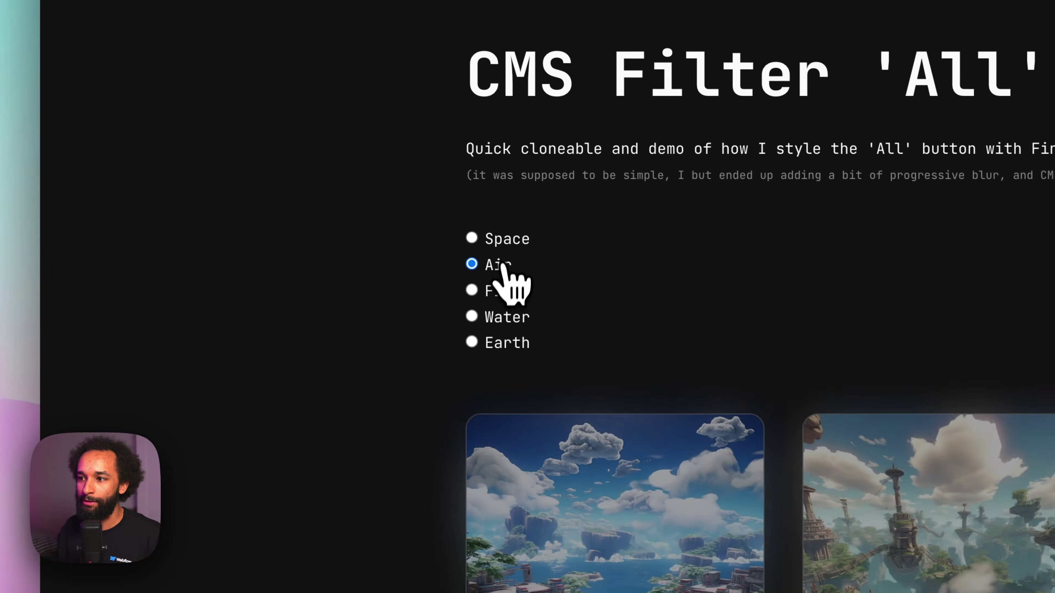
pyautogui.click(501, 239)
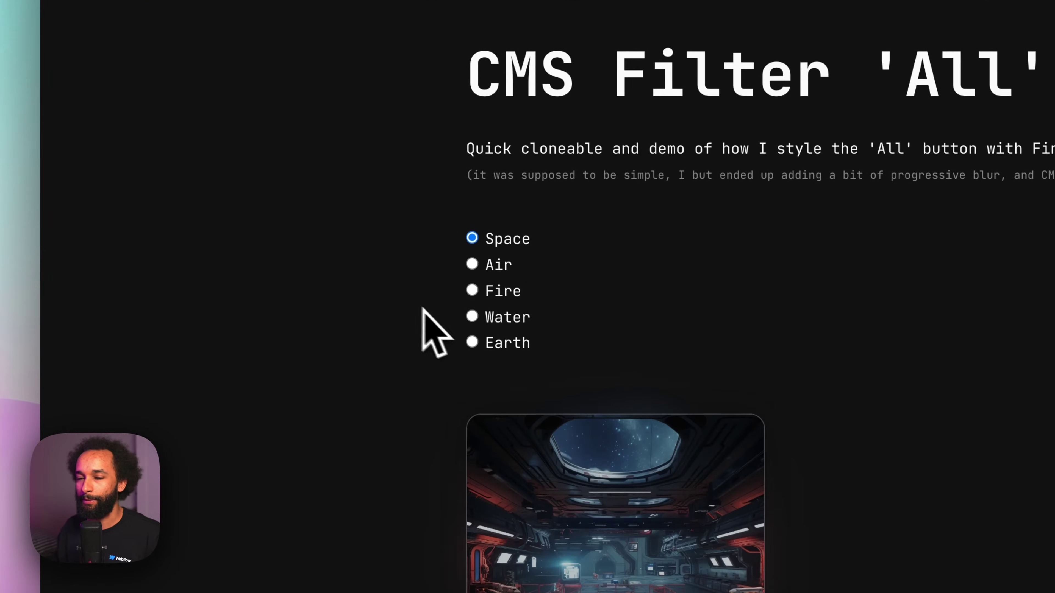
pyautogui.click(502, 298)
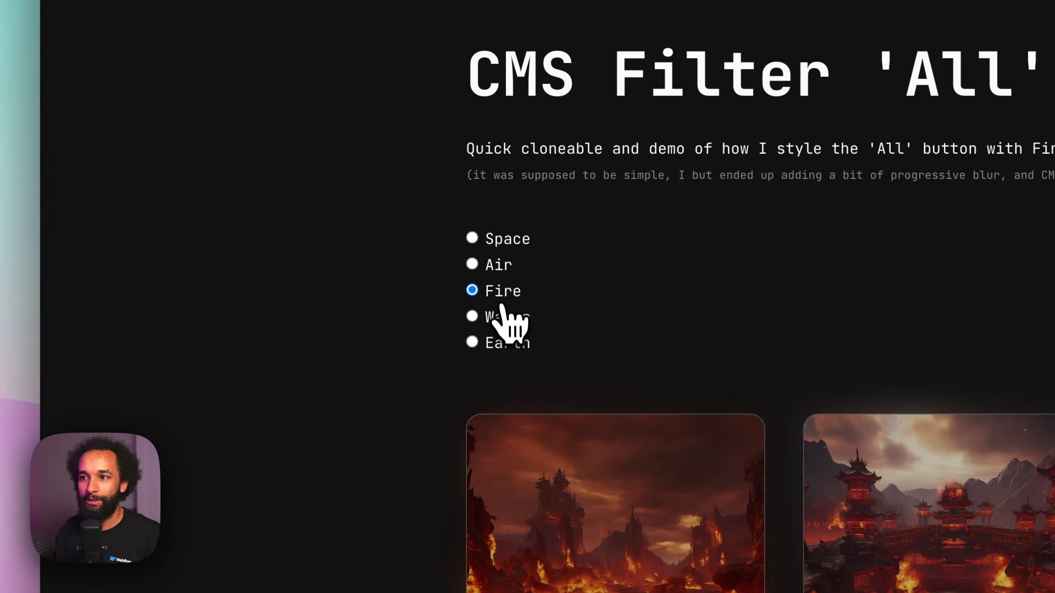
pyautogui.click(503, 312)
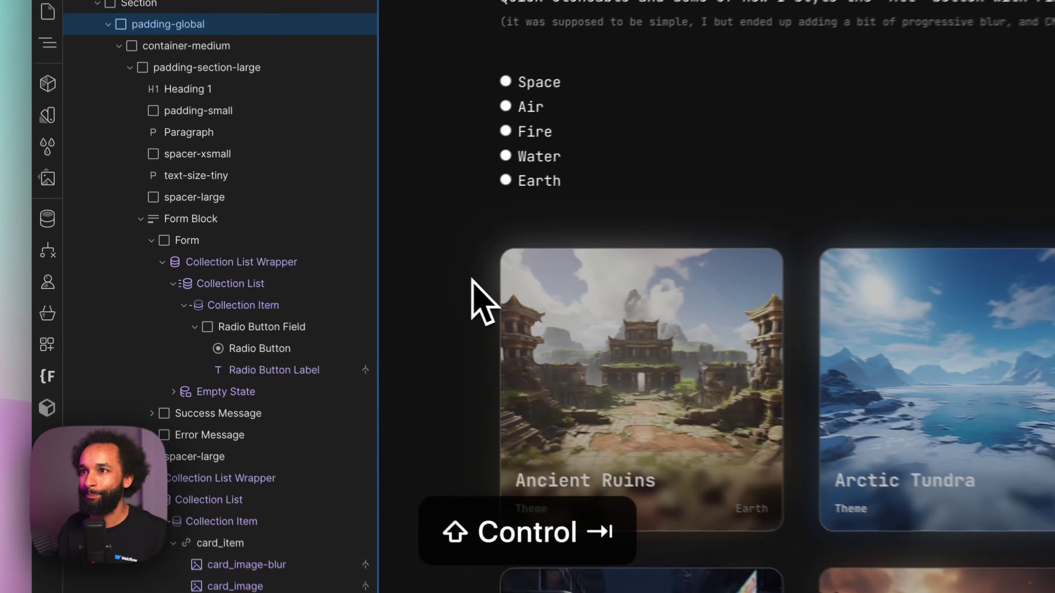
pyautogui.scroll(3, 483, 302)
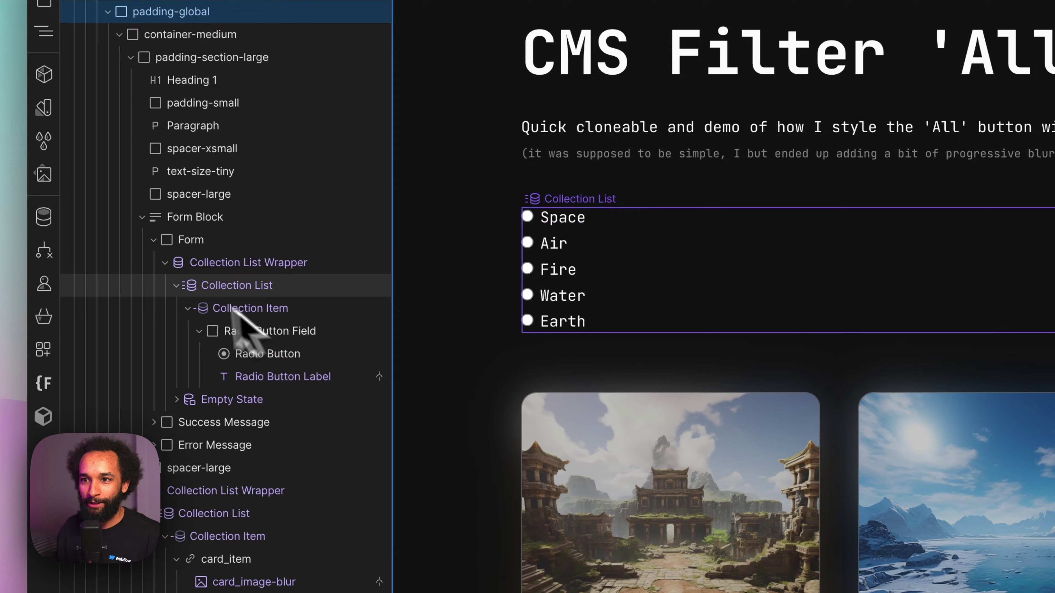
# Add a radio button to the top of the Form and label it All
pyautogui.click(166, 263)
pyautogui.click(186, 244)
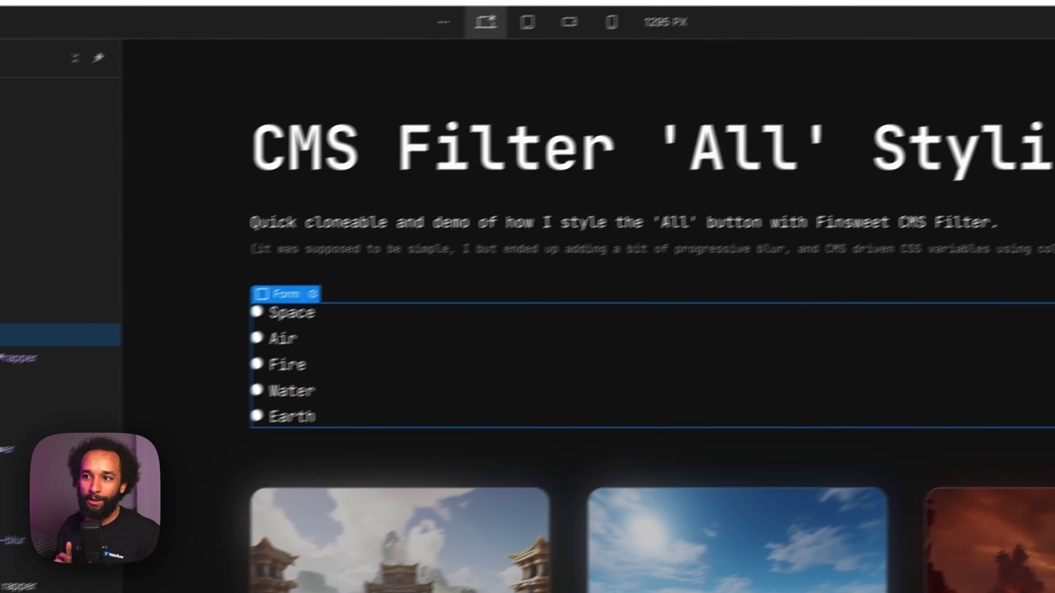
pyautogui.press('super+e')
pyautogui.write('r')
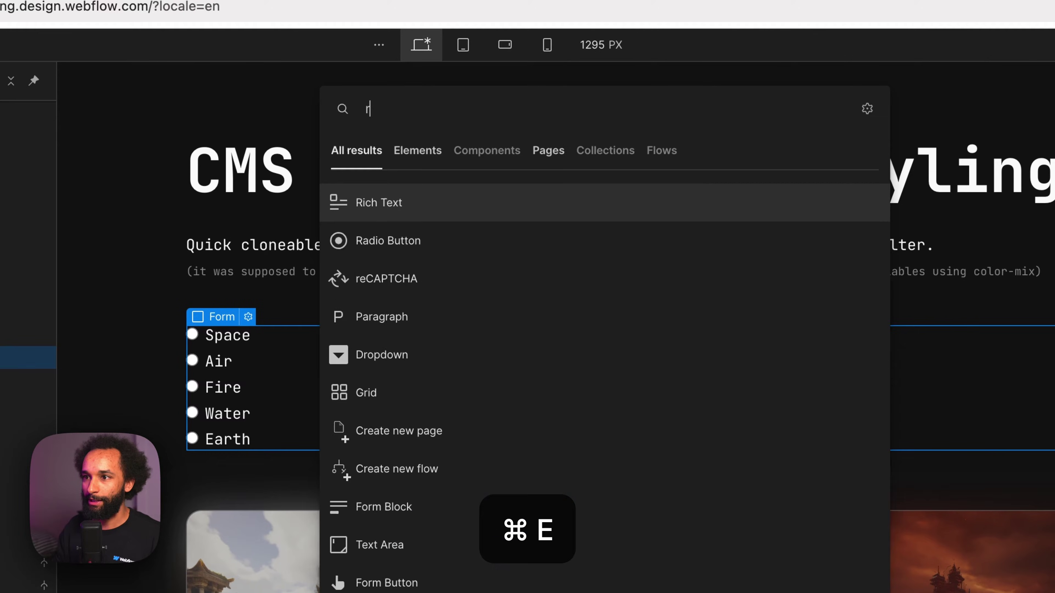
pyautogui.write('adi')
pyautogui.press('Return')
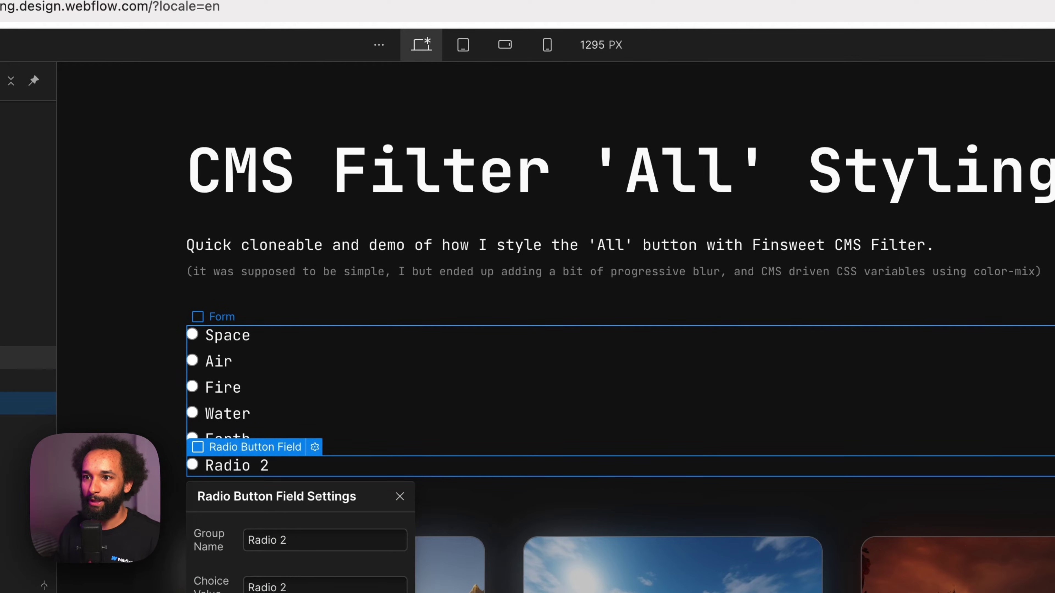
pyautogui.press('super+Left')
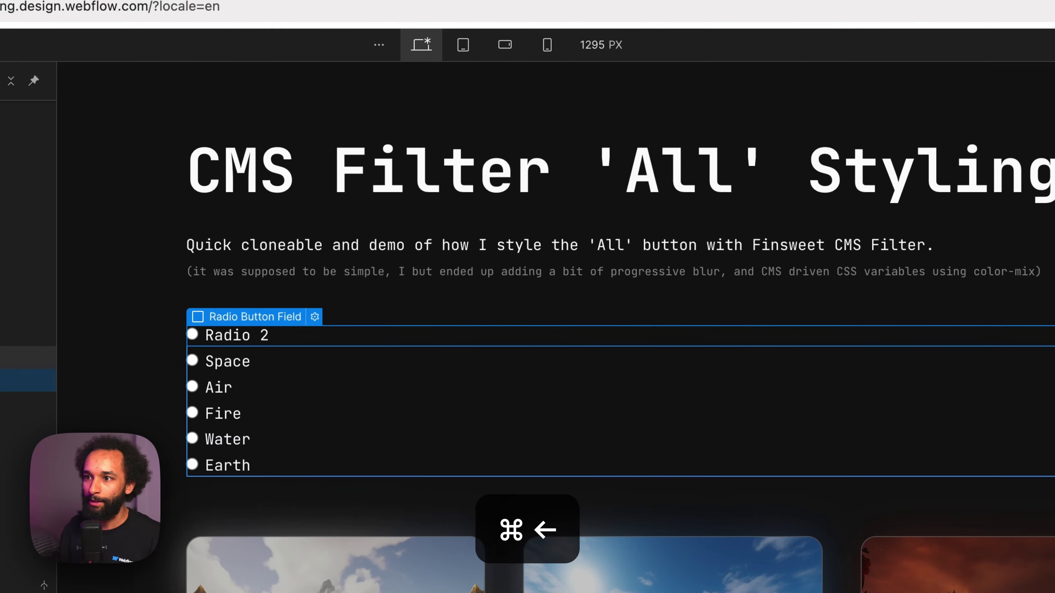
pyautogui.doubleClick(230, 343)
pyautogui.press('super+a')
pyautogui.write('All')
pyautogui.press('Escape')
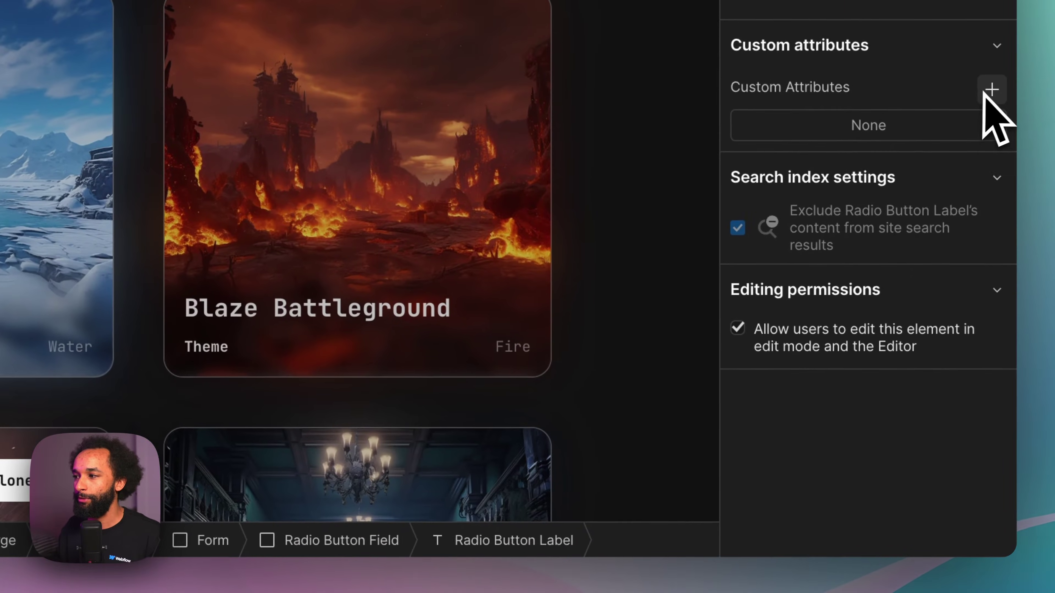
# Give the All label the custom attribute fs-cmsfilter-field set to themes
pyautogui.click(990, 90)
pyautogui.write('fs-cmsfilter-field')
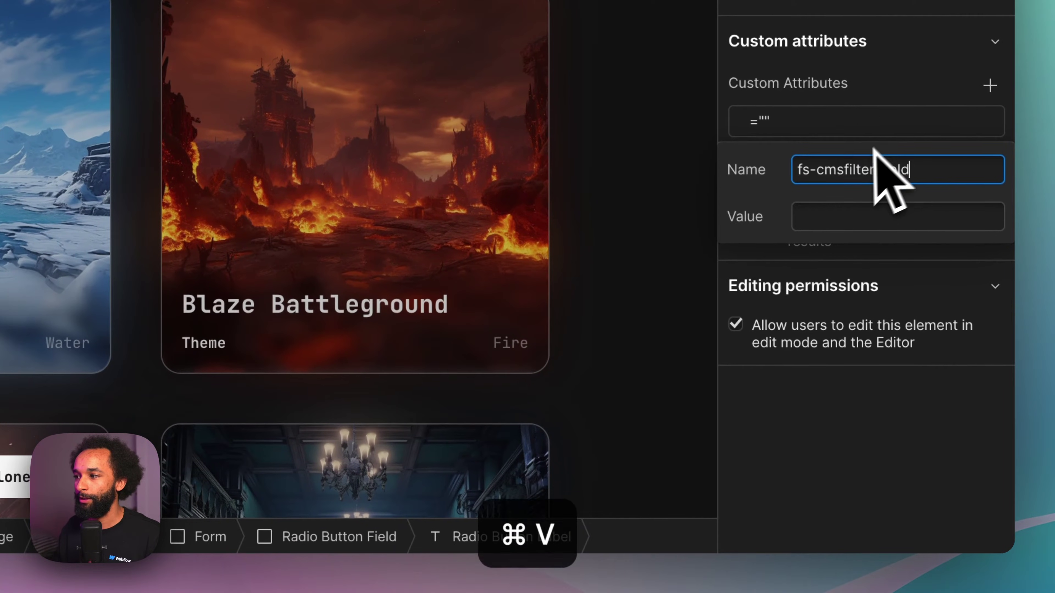
pyautogui.click(892, 203)
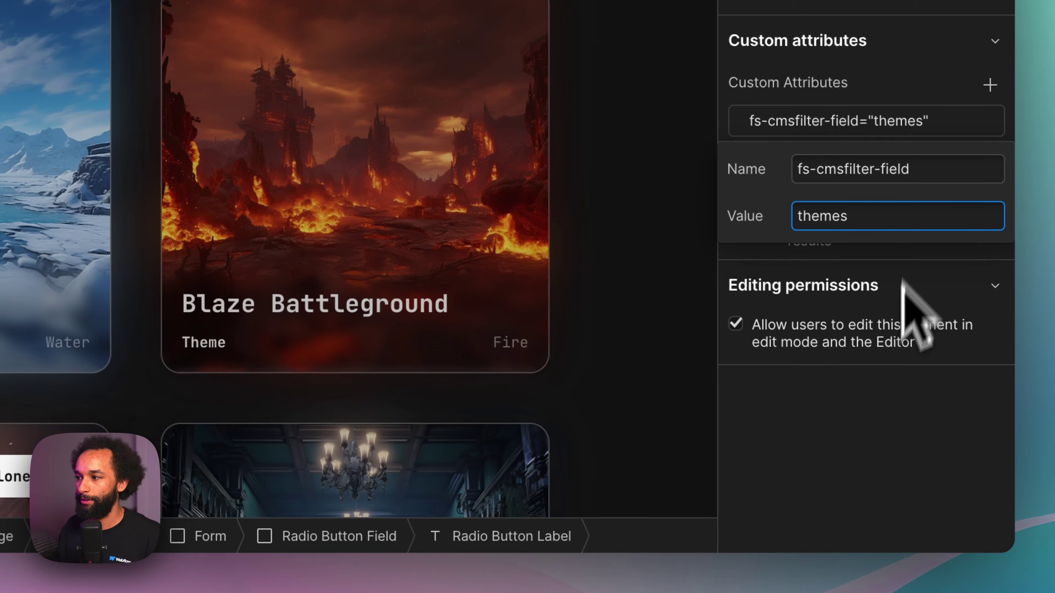
pyautogui.click(876, 493)
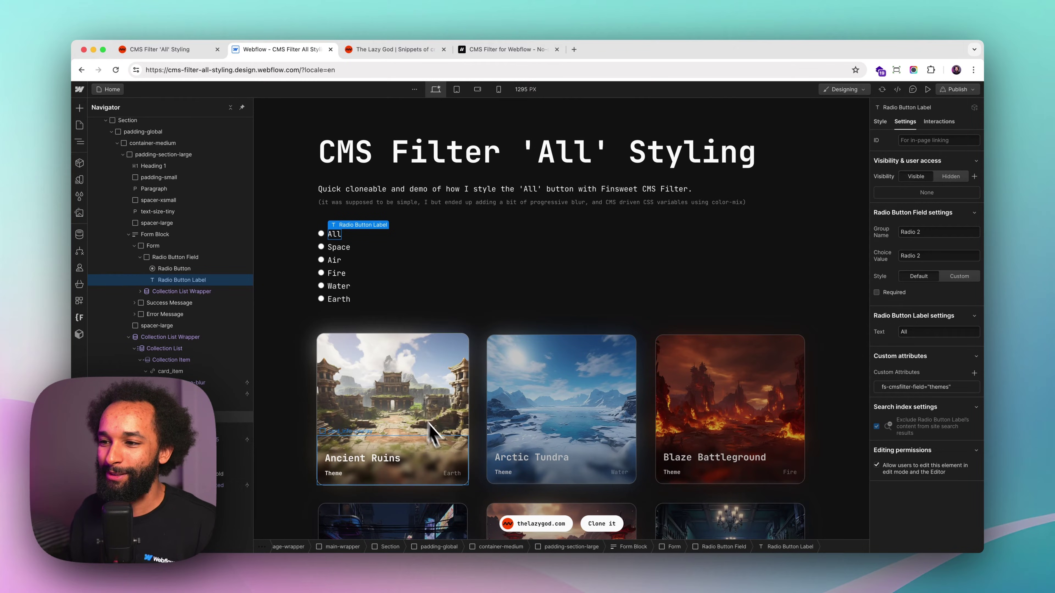
# Unbind the card's theme text from the CMS Name field and change it to static text All
pyautogui.click(453, 474)
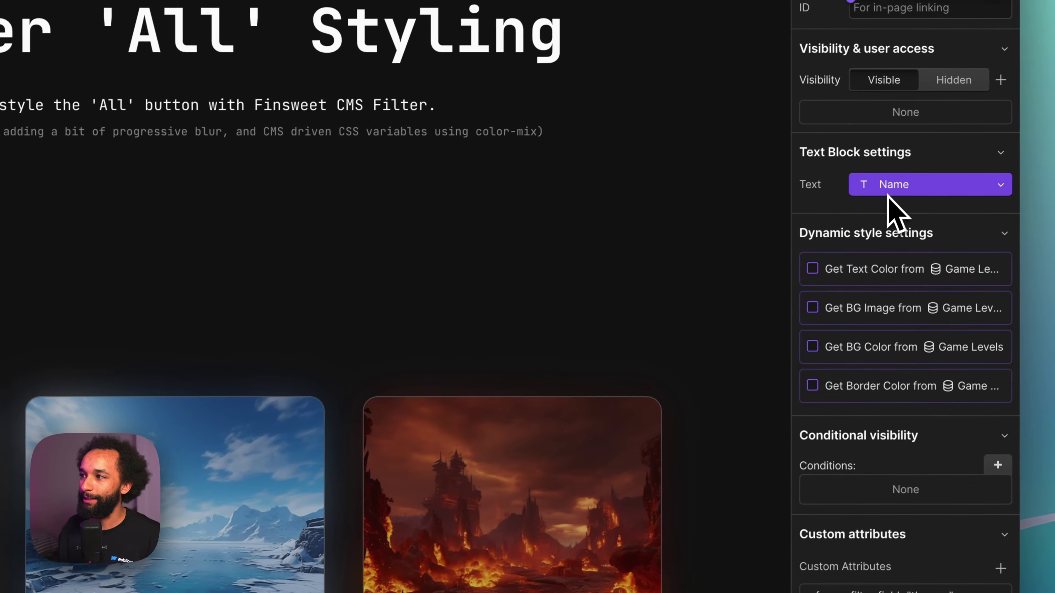
pyautogui.click(889, 191)
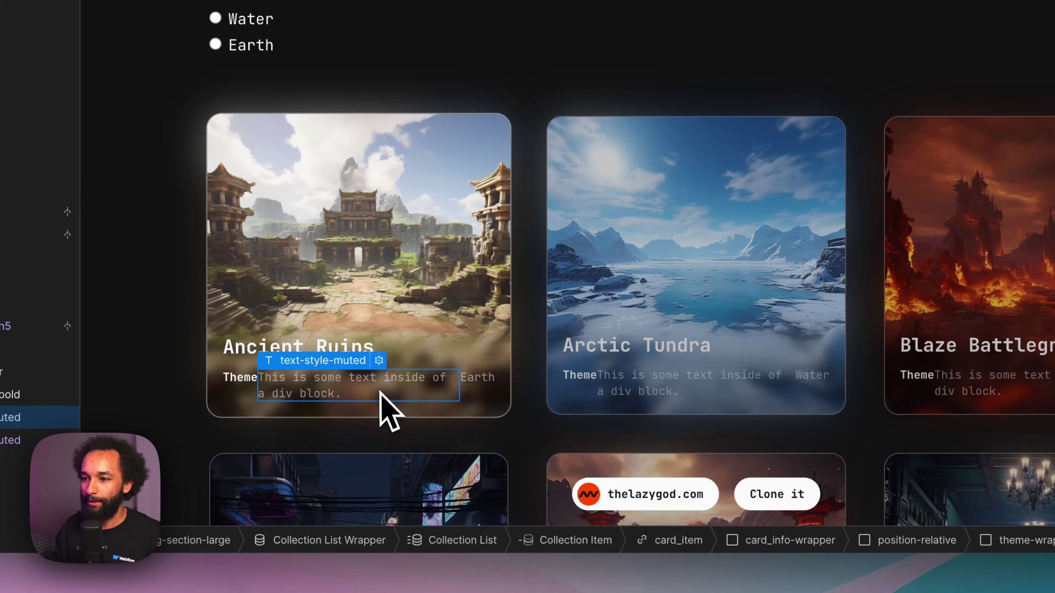
pyautogui.doubleClick(373, 392)
pyautogui.press('super+a')
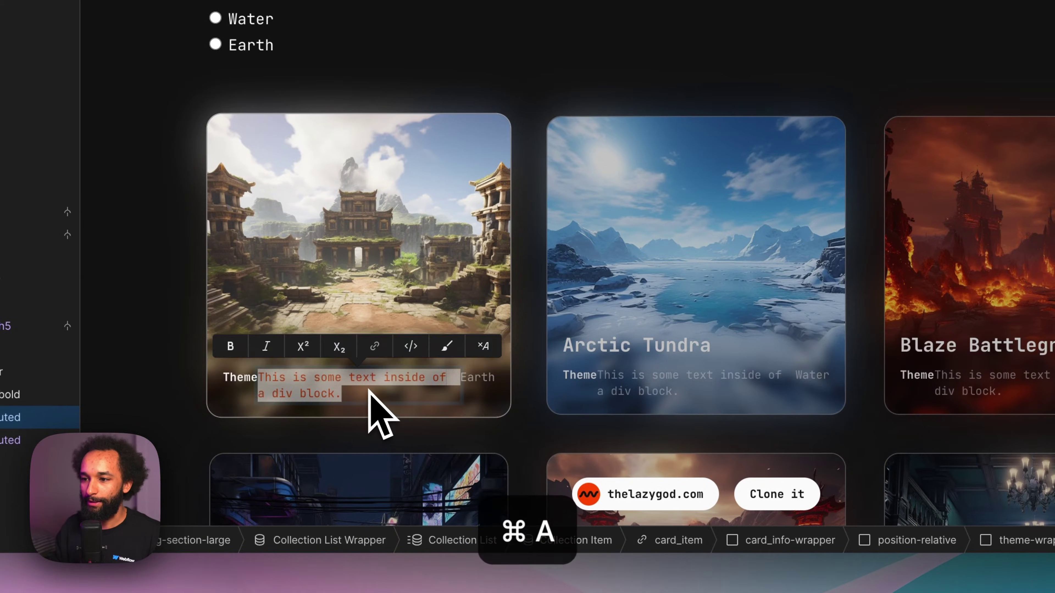
pyautogui.write('All')
pyautogui.press('Escape')
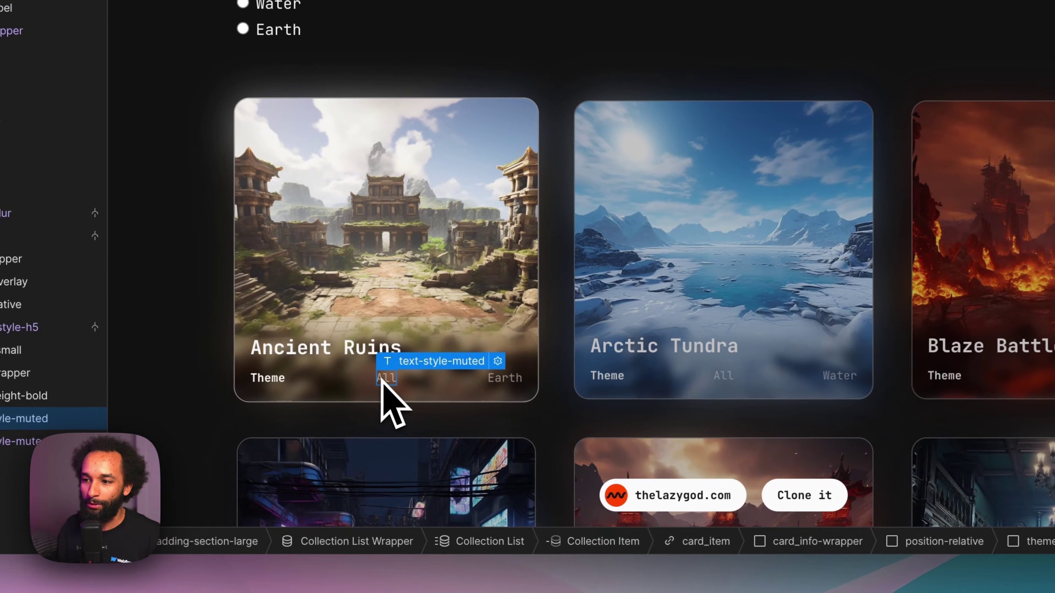
# Replace the card text's text-style-muted class with a new hide class
pyautogui.press('super+Return')
pyautogui.press('BackSpace')
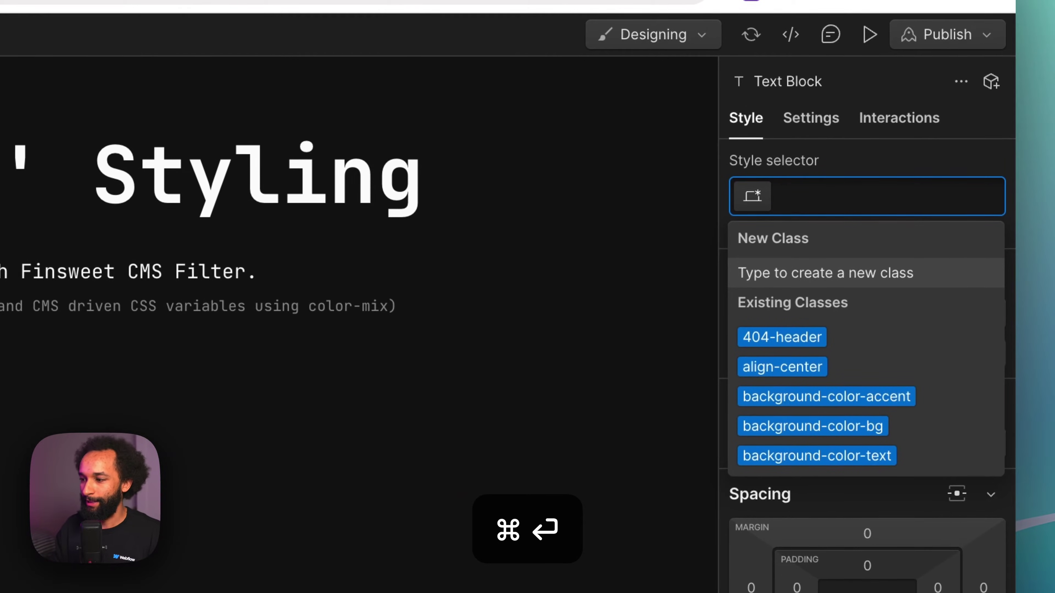
pyautogui.write('hide')
pyautogui.press('Return')
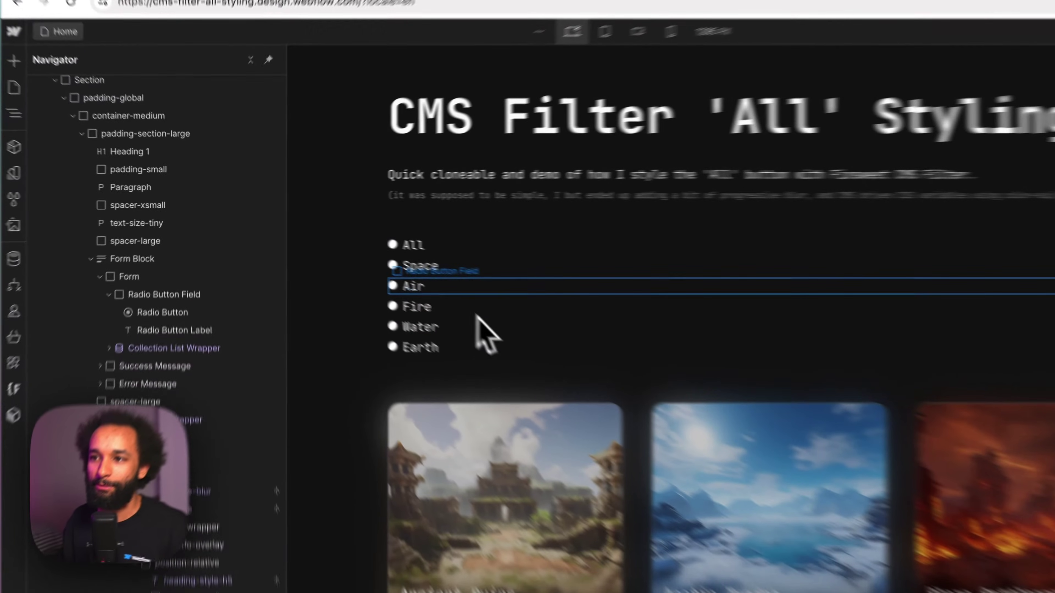
pyautogui.click(338, 225)
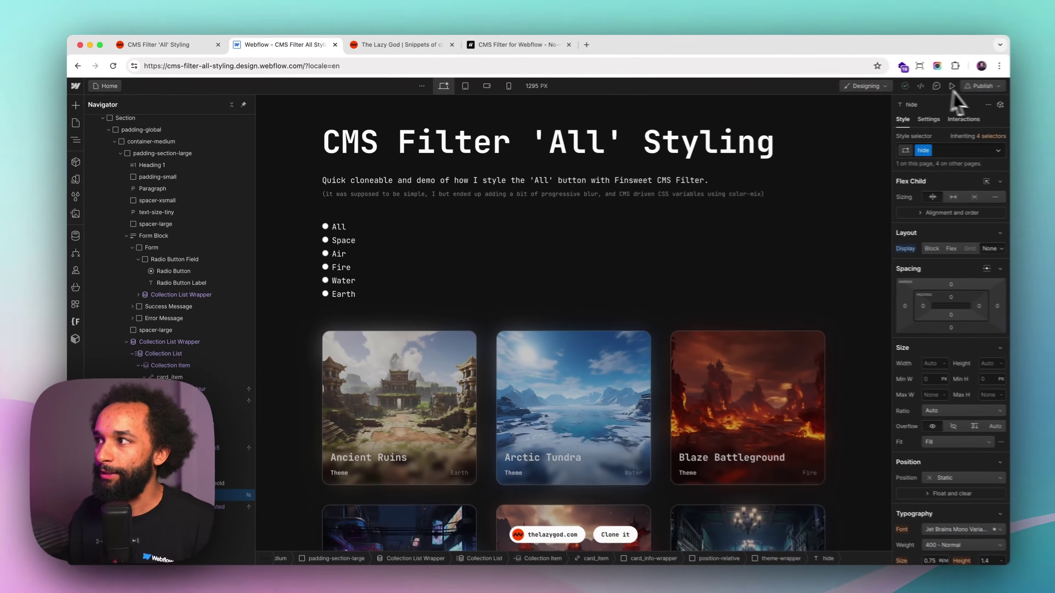
# Publish the site to the staging domain and reload the live page
pyautogui.click(957, 89)
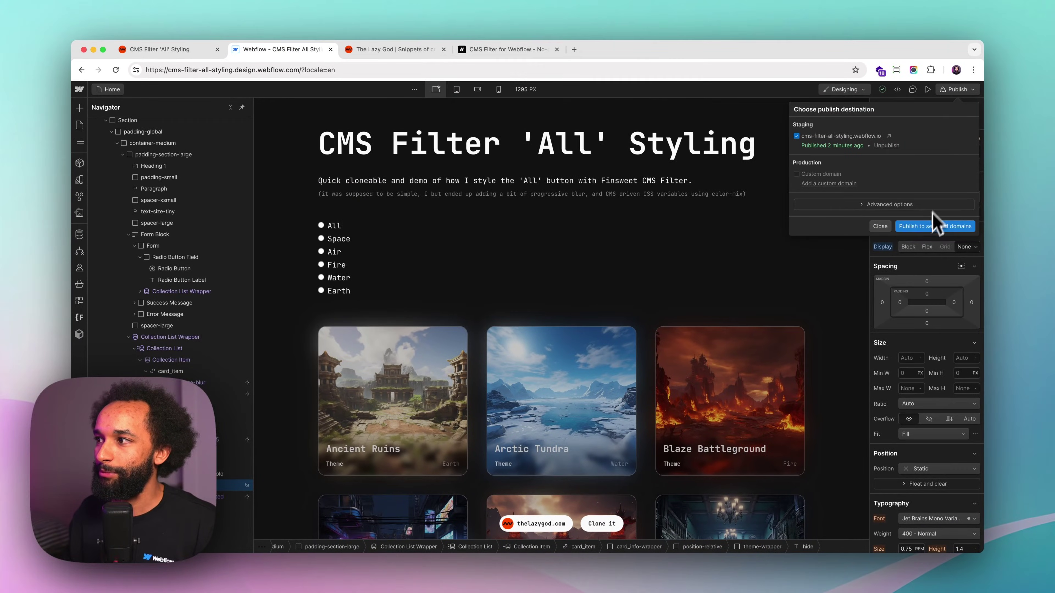
pyautogui.click(936, 226)
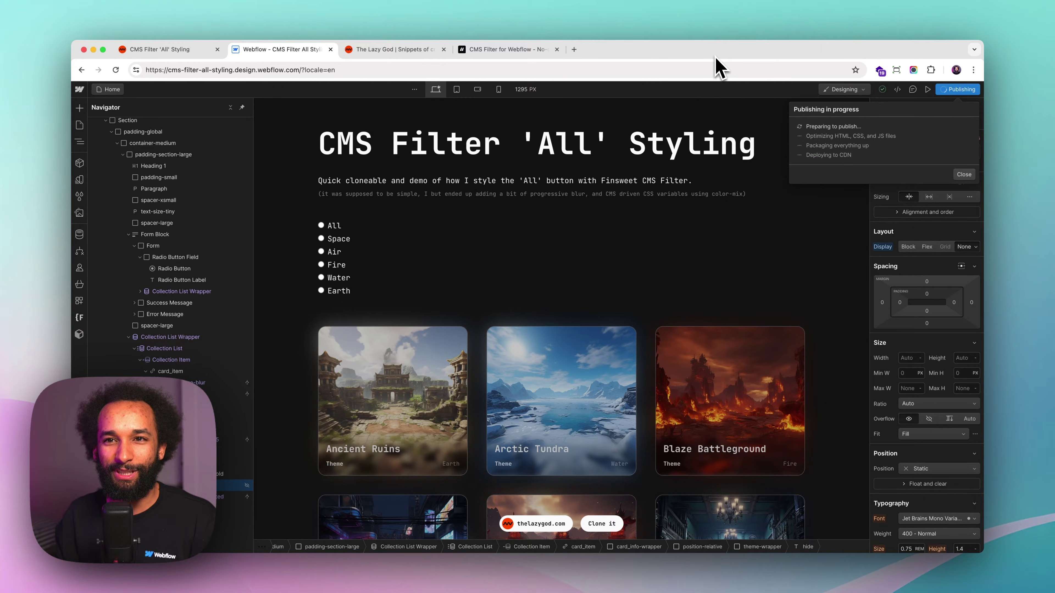
pyautogui.click(395, 49)
pyautogui.press('super+r')
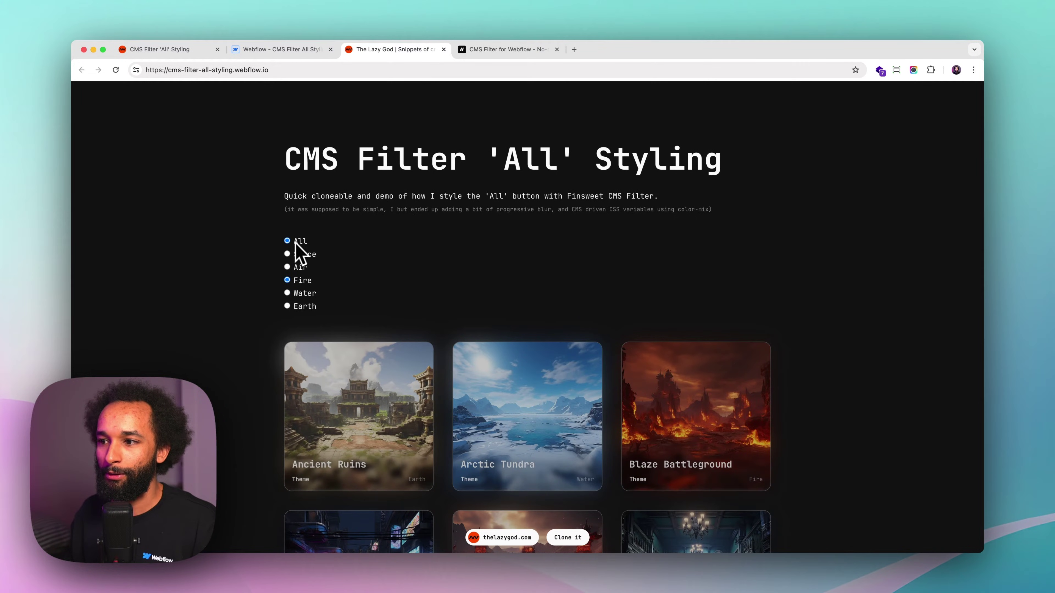
# Test the live filters with Fire, Air, Water, Earth, Water, Fire and Air, while All stays checked
pyautogui.scroll(-15, 219, 297)
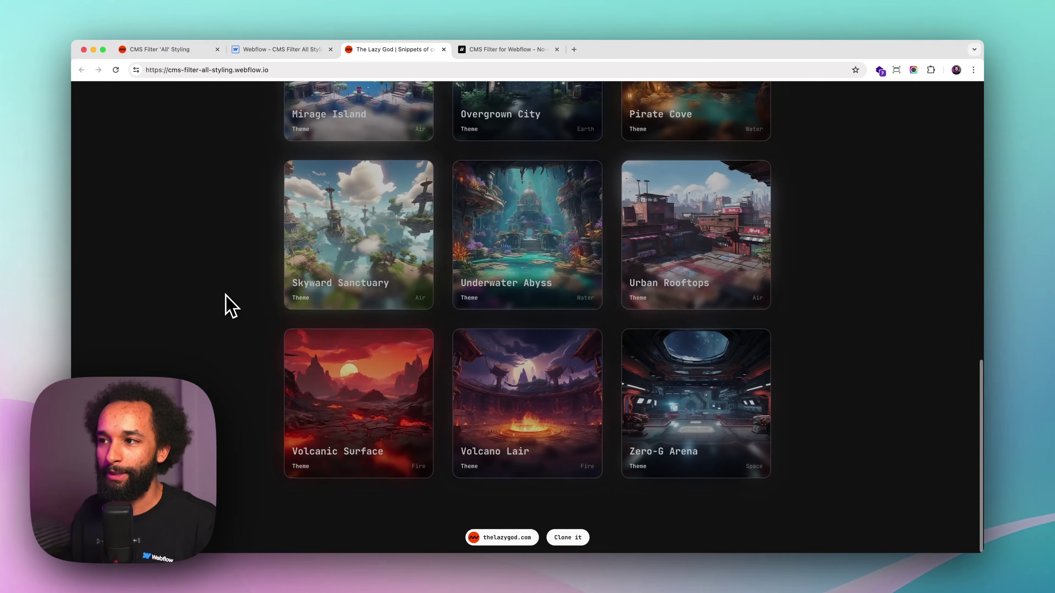
pyautogui.scroll(8, 226, 295)
pyautogui.scroll(8, 226, 301)
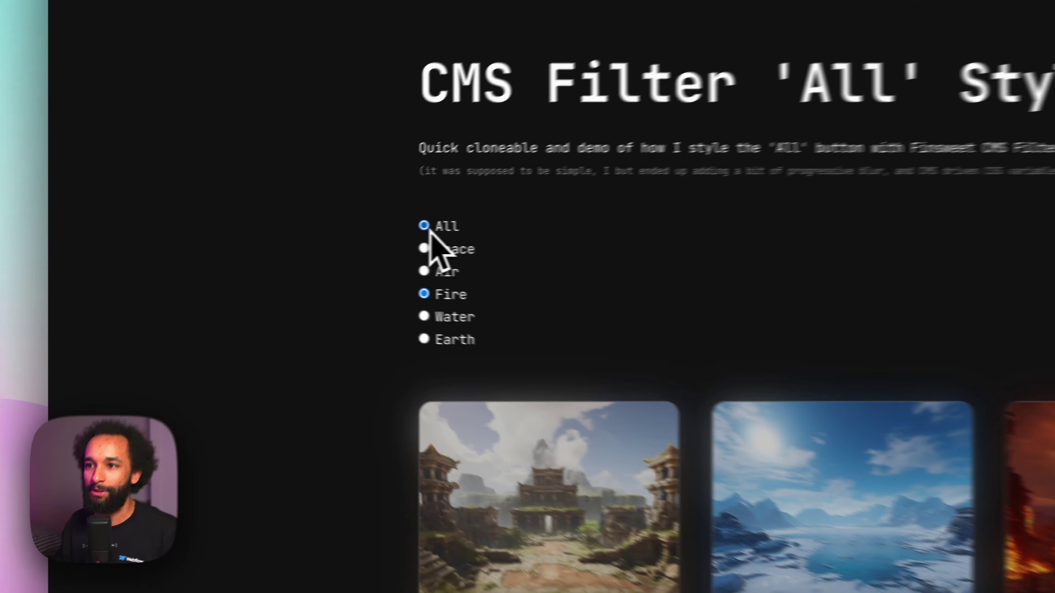
pyautogui.click(301, 279)
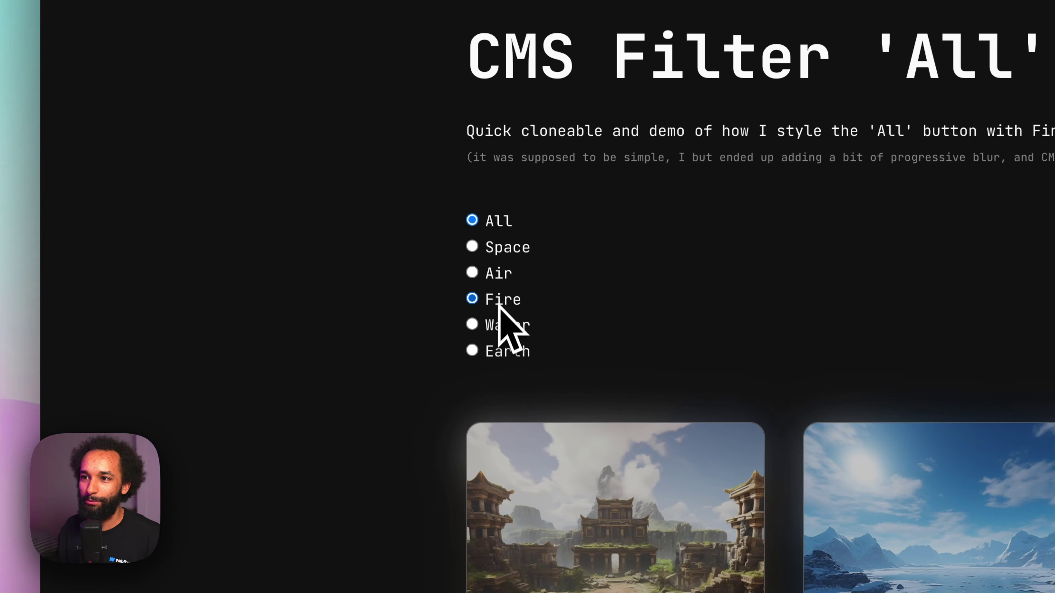
pyautogui.click(498, 276)
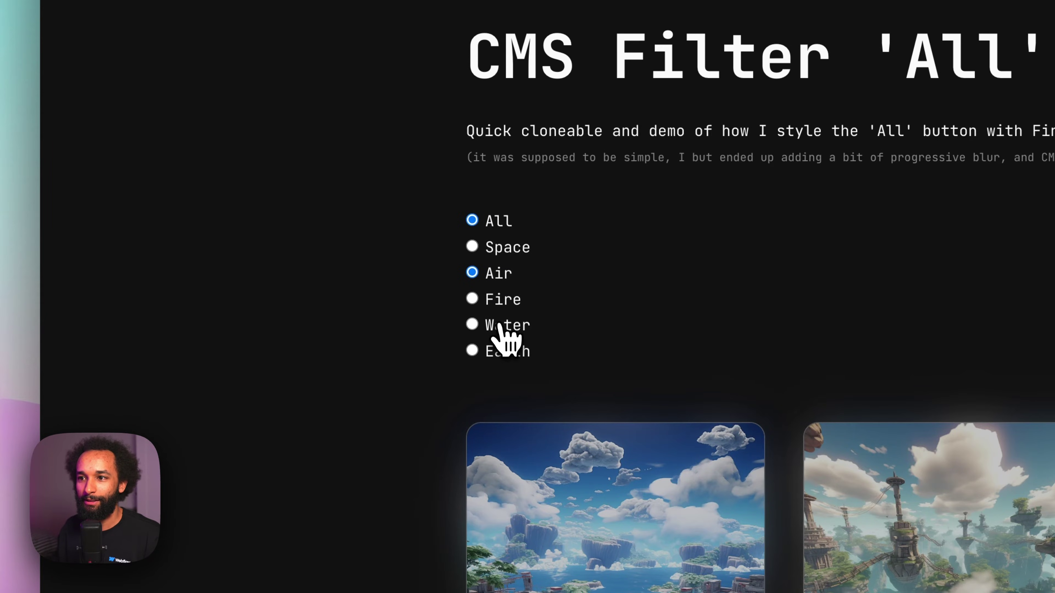
pyautogui.click(499, 325)
pyautogui.click(501, 352)
pyautogui.click(502, 325)
pyautogui.click(503, 299)
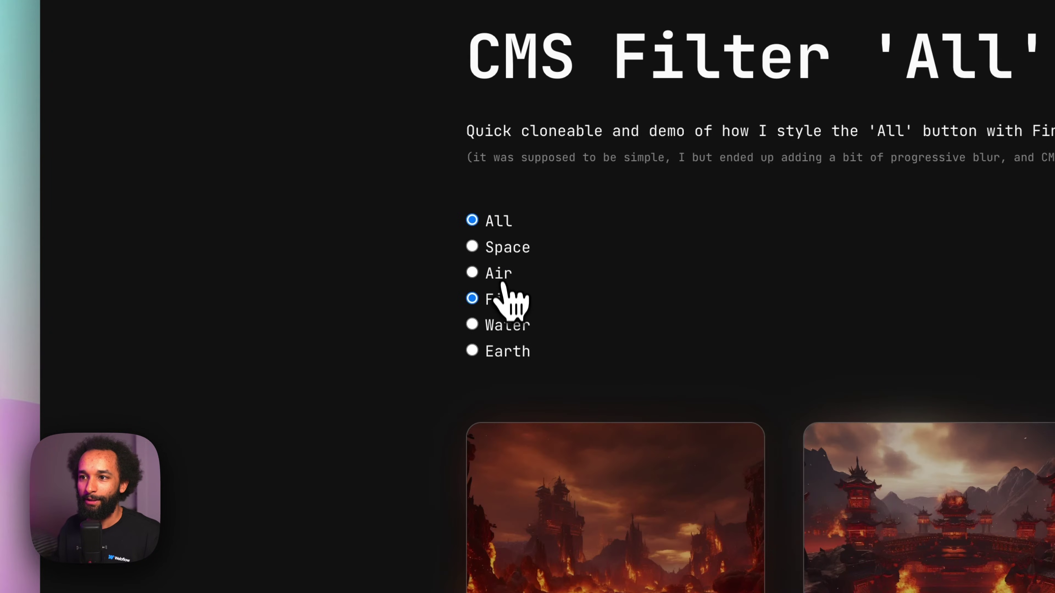
pyautogui.click(503, 272)
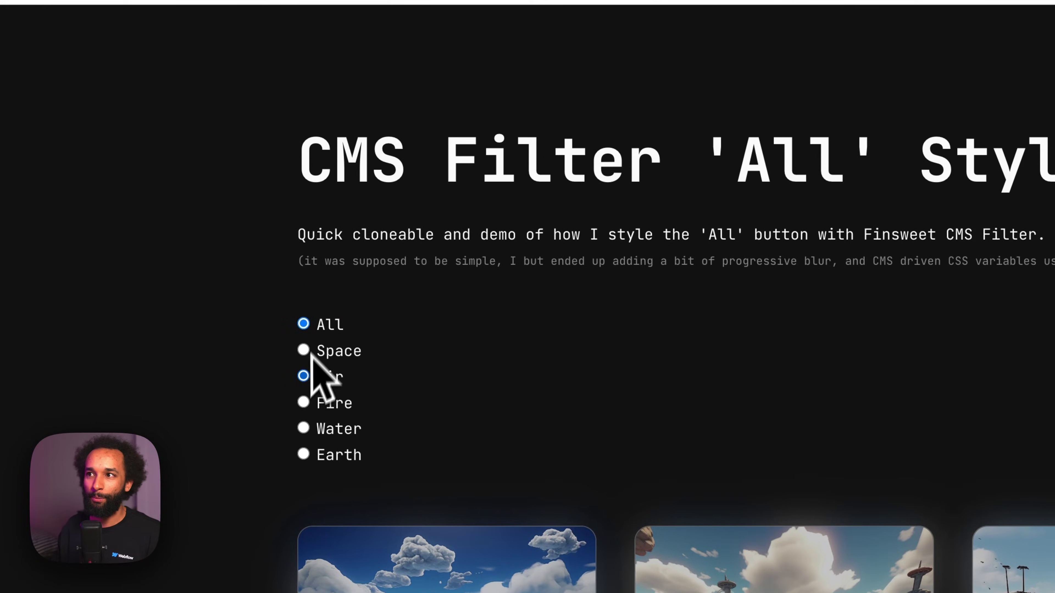
# Set the static All radio field's Group Name to themes
pyautogui.hotkey('ctrl', 'shift', 'Tab')
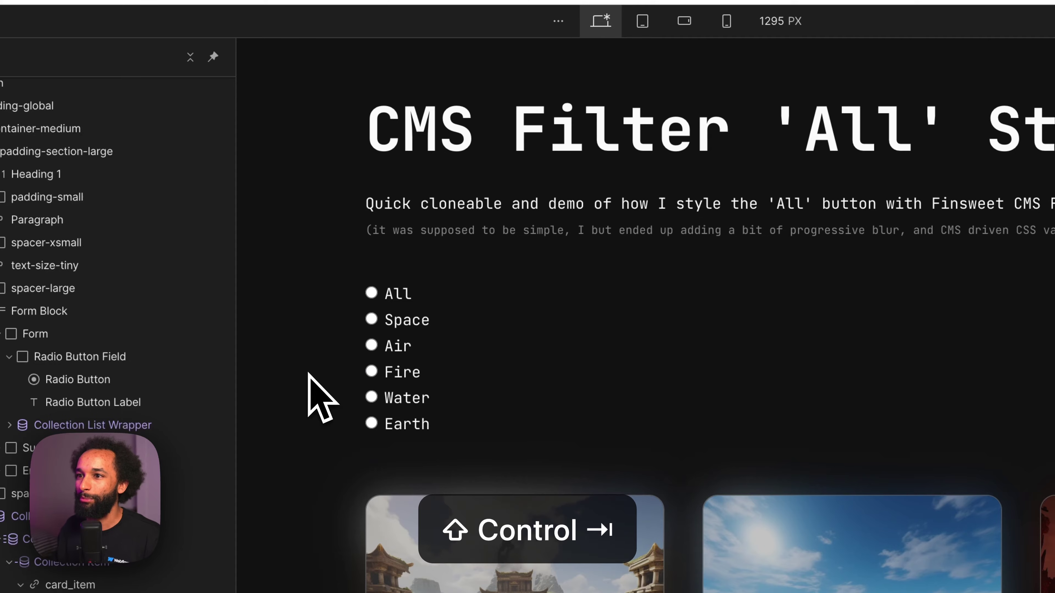
pyautogui.click(434, 295)
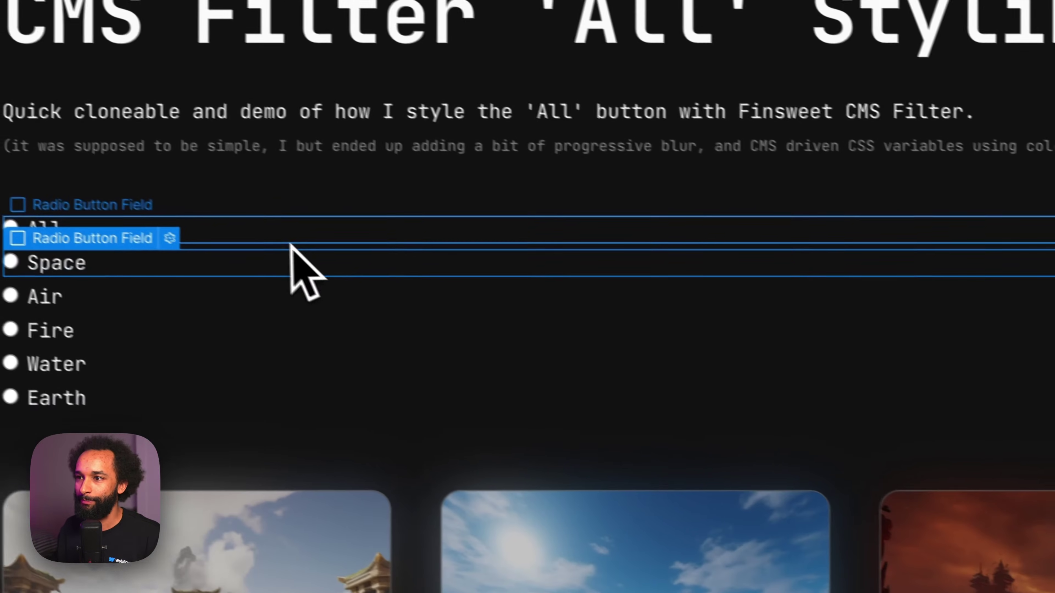
pyautogui.write('themes')
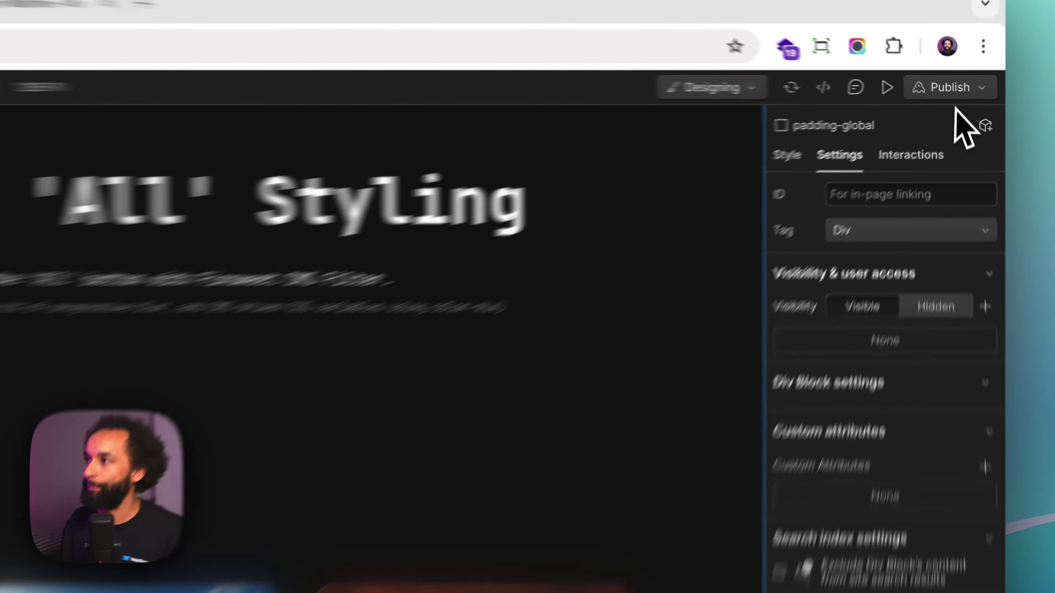
# Republish to staging and test the live Fire, Water, Earth and All filters
pyautogui.click(957, 89)
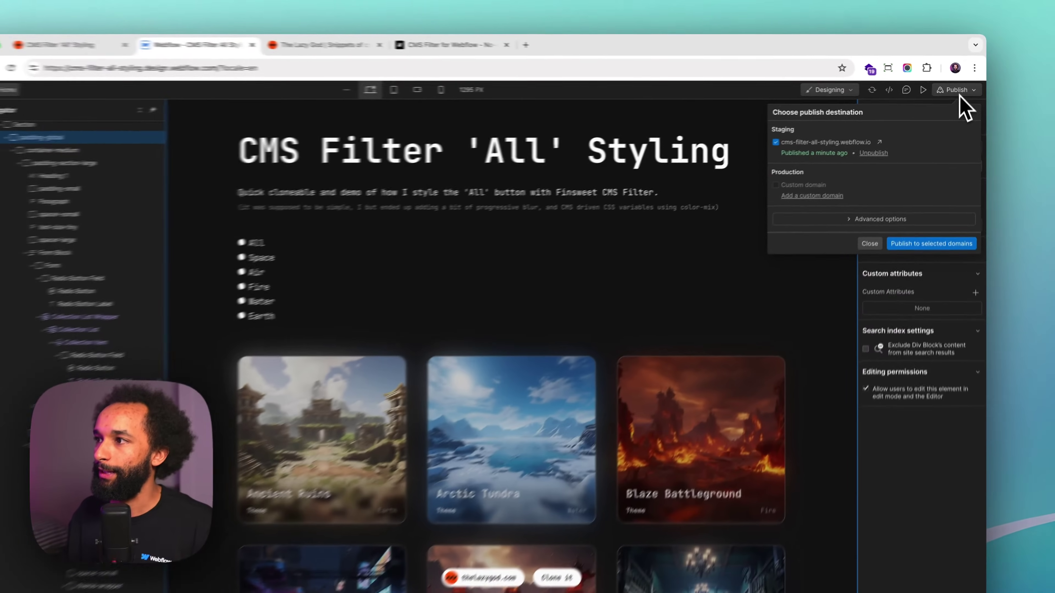
pyautogui.click(940, 229)
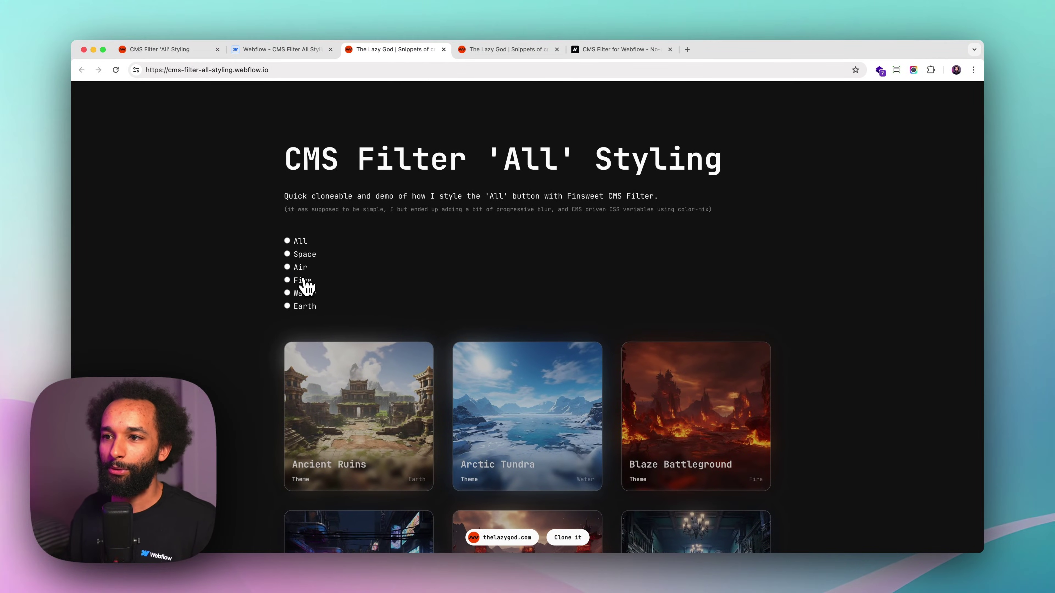
pyautogui.click(303, 281)
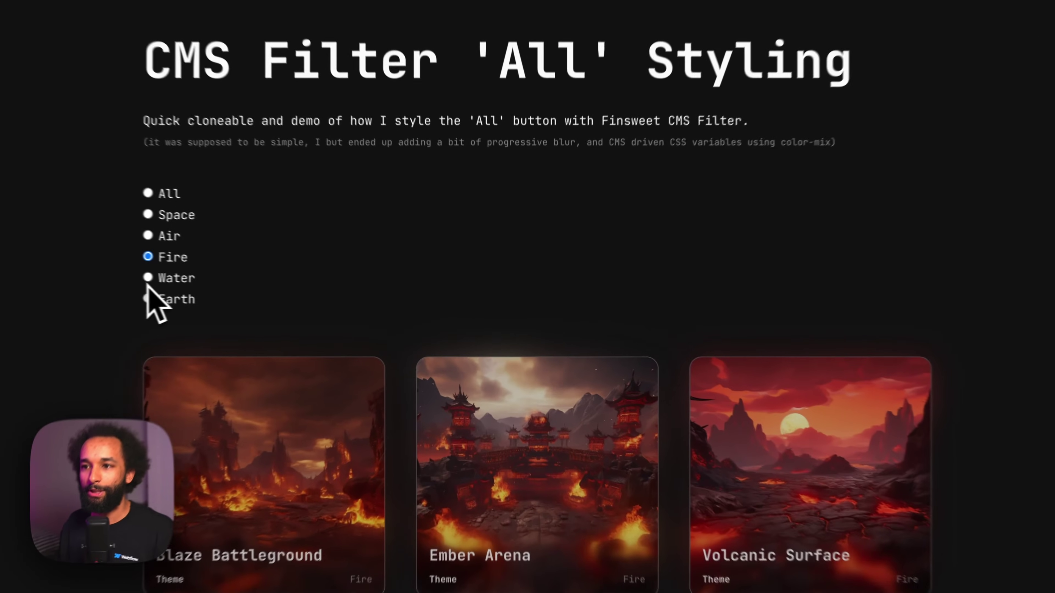
pyautogui.click(300, 293)
pyautogui.click(142, 297)
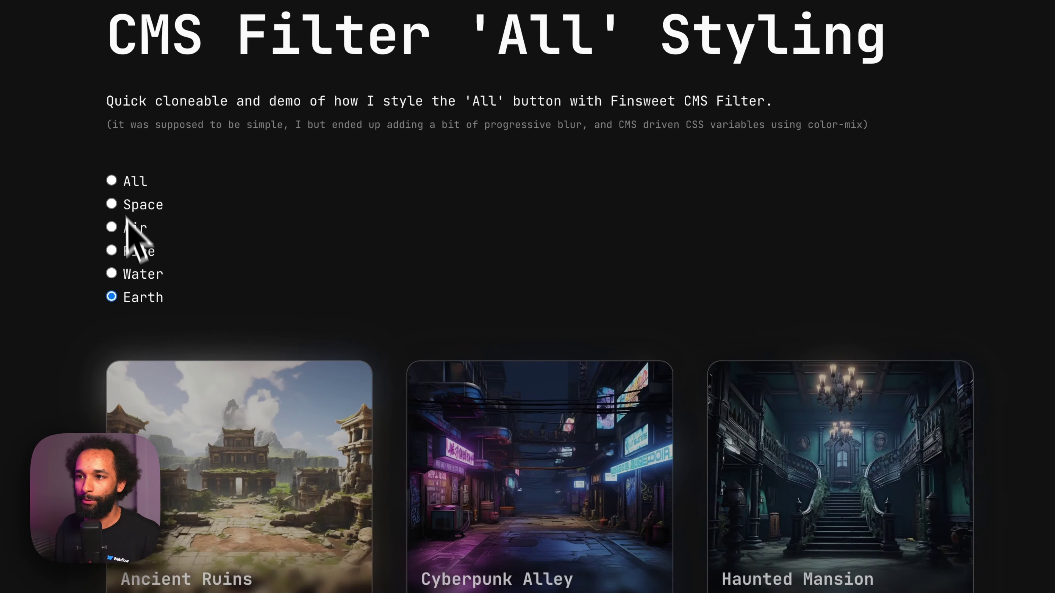
pyautogui.click(133, 195)
# Scroll the card grid and reload the live page to check whether All is preselected
pyautogui.scroll(-10, 83, 226)
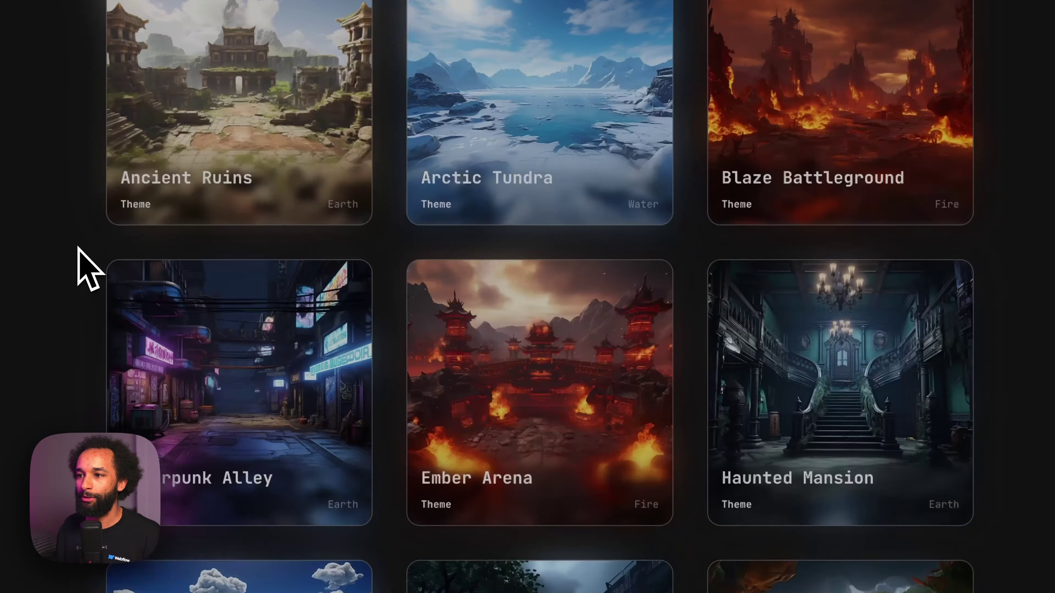
pyautogui.scroll(10, 79, 250)
pyautogui.scroll(2, 77, 247)
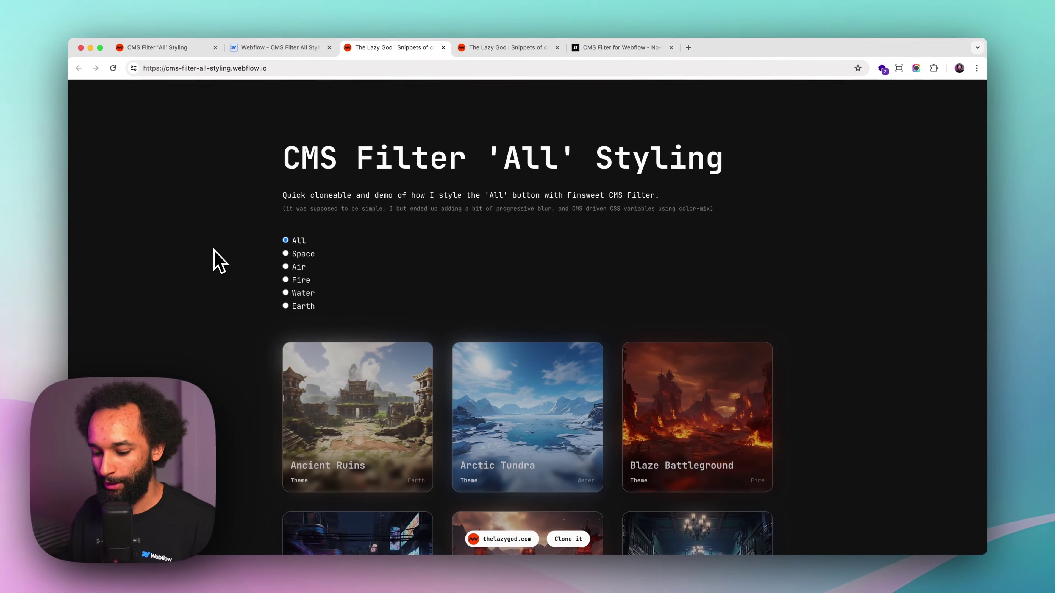
pyautogui.press('super+r')
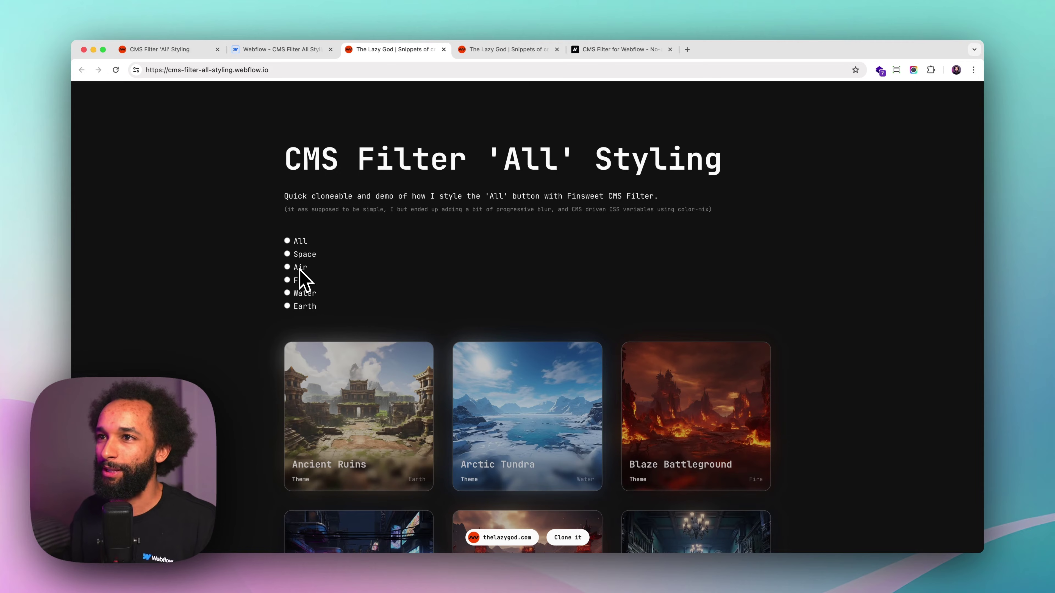
# Add the hide class to the All radio button circle
pyautogui.hotkey('ctrl', 'shift', 'Tab')
pyautogui.click(321, 227)
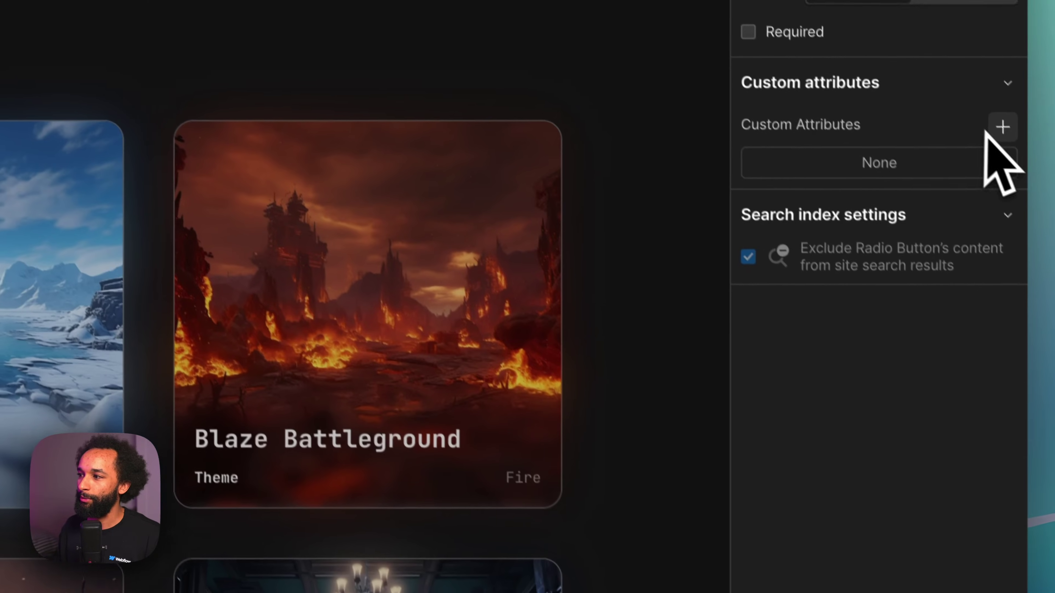
pyautogui.click(991, 111)
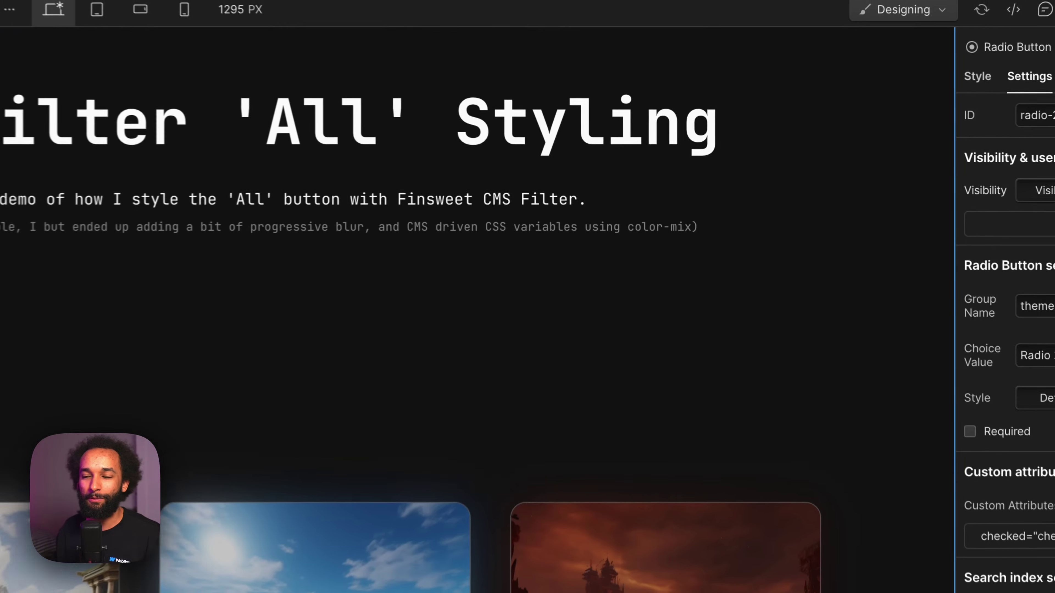
pyautogui.press('super+Return')
pyautogui.write('hide')
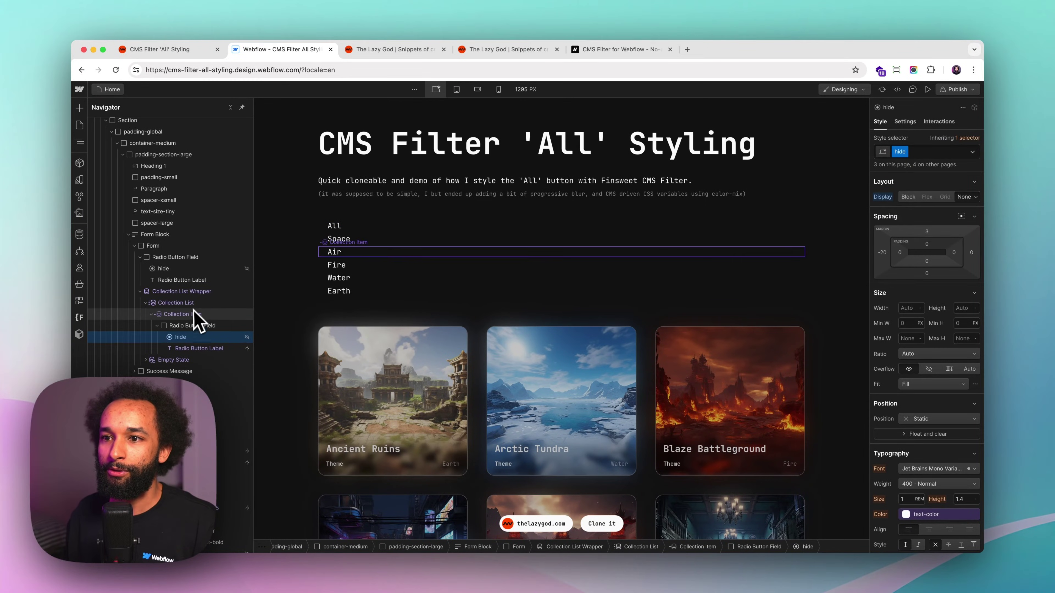
# Apply filter_radio-group to the CMS radio field and filter_radio-wrapper to the Collection List
pyautogui.click(194, 325)
pyautogui.press('super+Return')
pyautogui.write('radi')
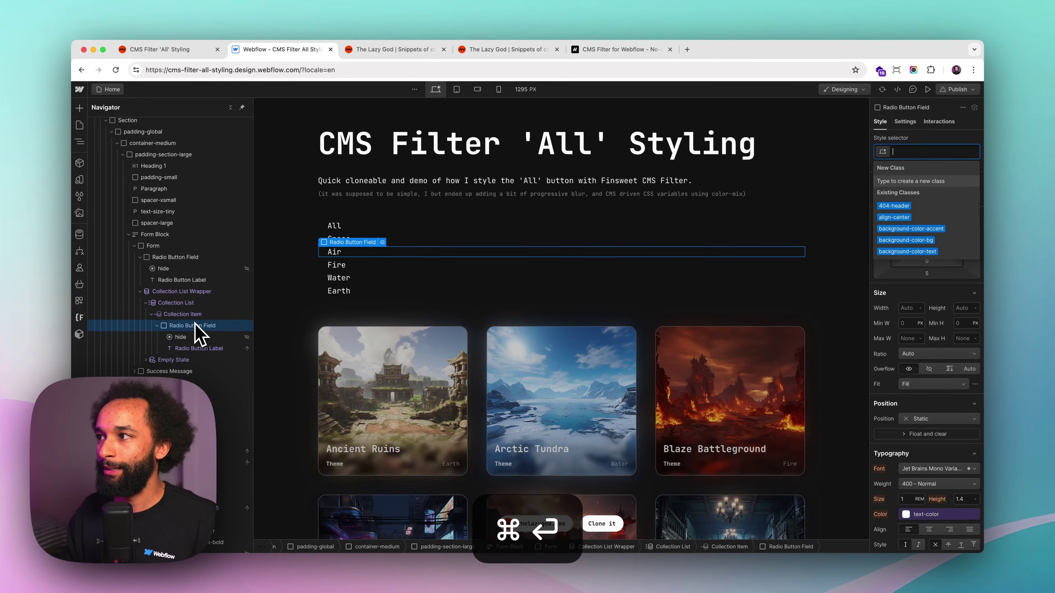
pyautogui.write('o')
pyautogui.press('Down')
pyautogui.press('Down')
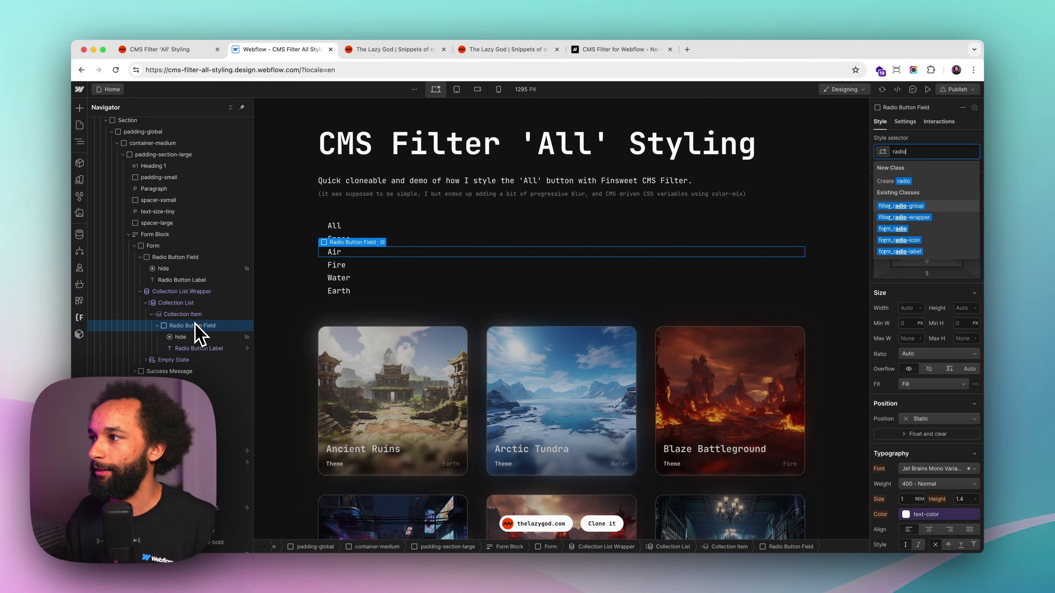
pyautogui.press('Return')
pyautogui.click(189, 258)
pyautogui.press('super+Return')
pyautogui.press('Return')
# Give the Form the filter_menu class so the pills sit in one row
pyautogui.click(177, 303)
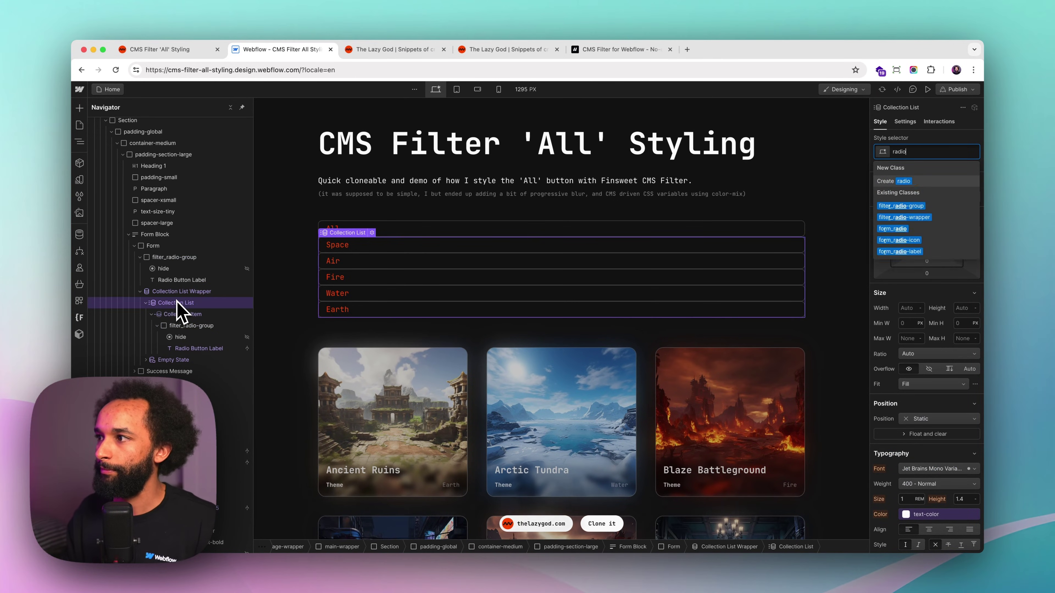
pyautogui.click(165, 247)
pyautogui.press('super+Return')
pyautogui.write('filter')
pyautogui.press('Return')
pyautogui.click(528, 228)
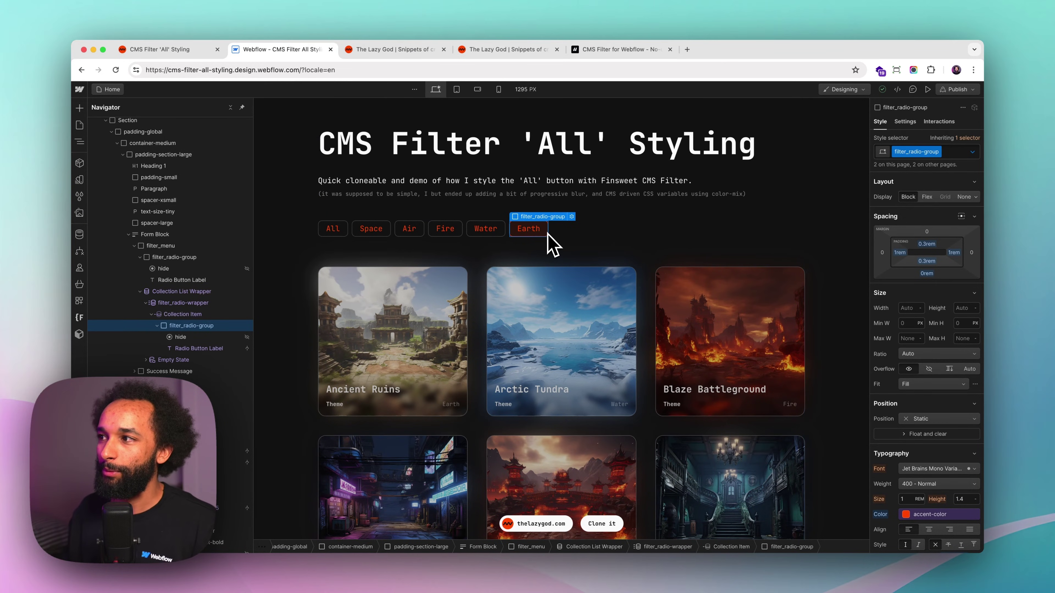
pyautogui.click(344, 230)
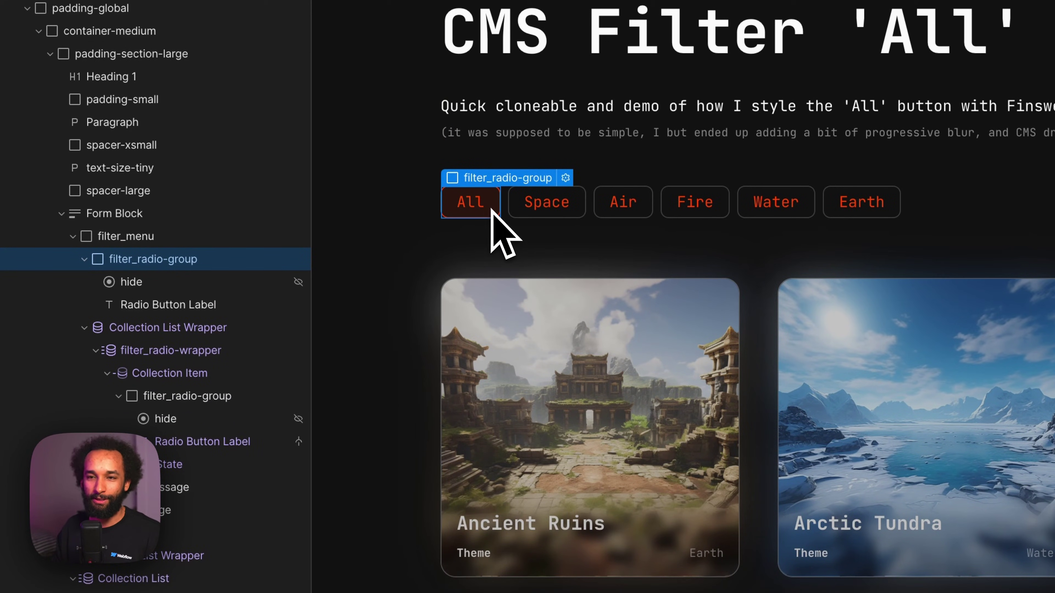
# Add combo class fs-cmsfilter_active to All and bind a data-color attribute to the Themes collection
pyautogui.press('super+Return')
pyautogui.press('Return')
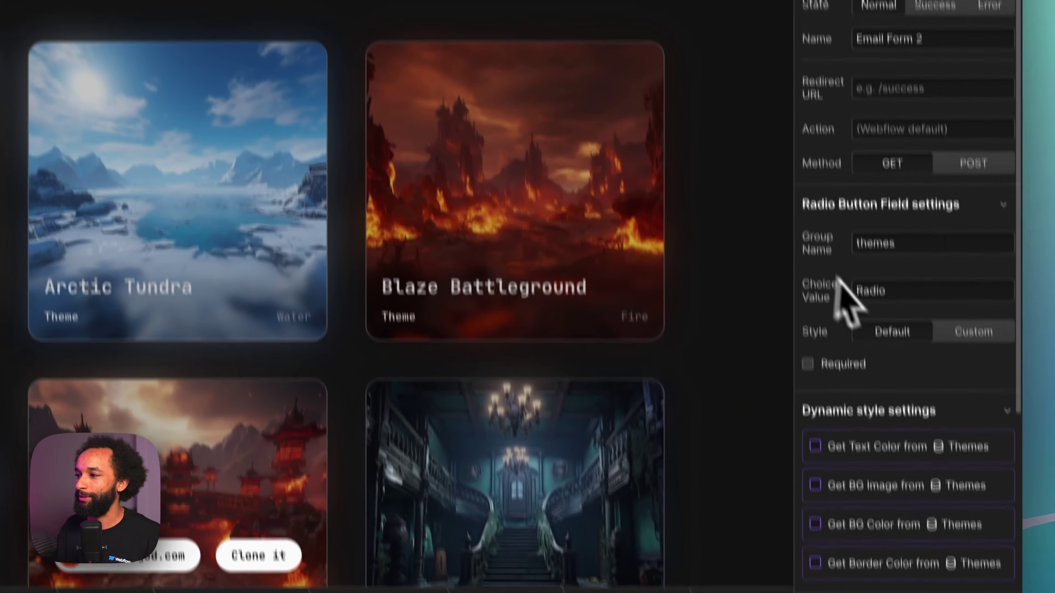
pyautogui.scroll(-5, 825, 295)
pyautogui.click(997, 425)
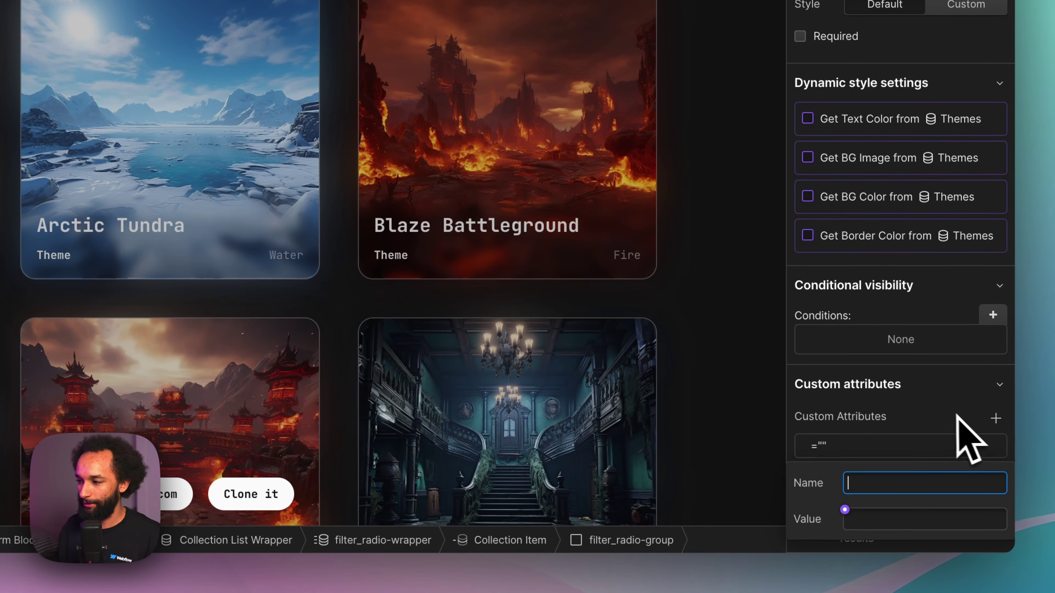
pyautogui.write('data-color')
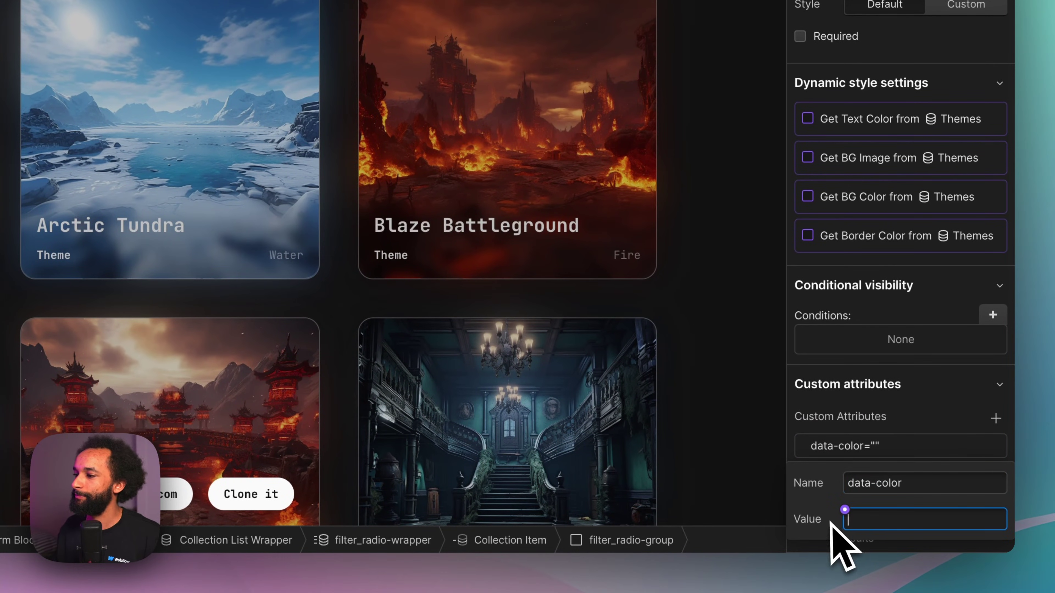
pyautogui.click(844, 509)
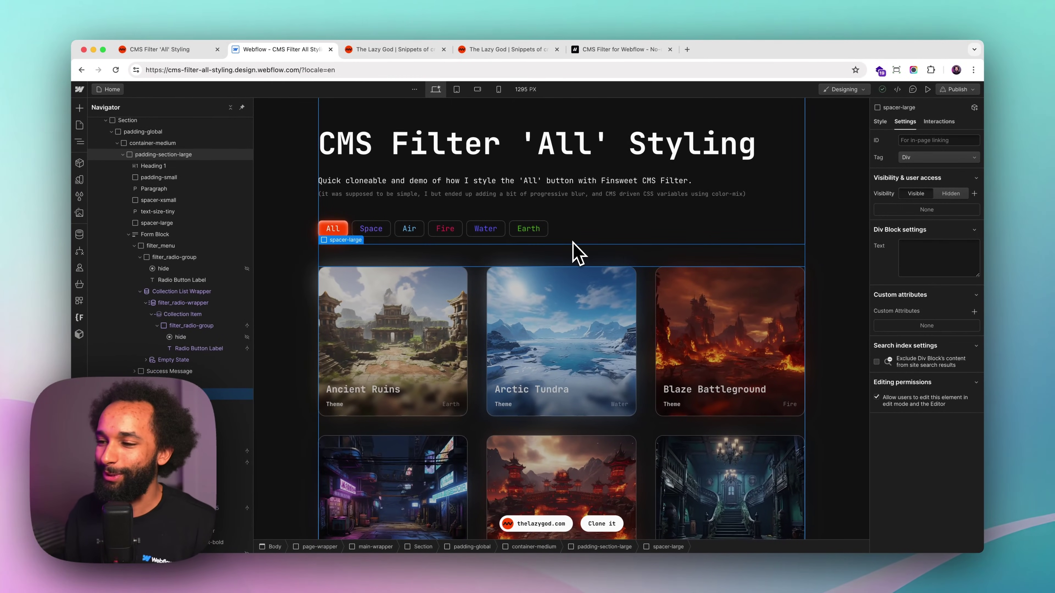
# Republish the site, then test the live pills: Fire, Water, Earth, Fire, Air, Space, All, Fire
pyautogui.click(959, 88)
pyautogui.click(924, 229)
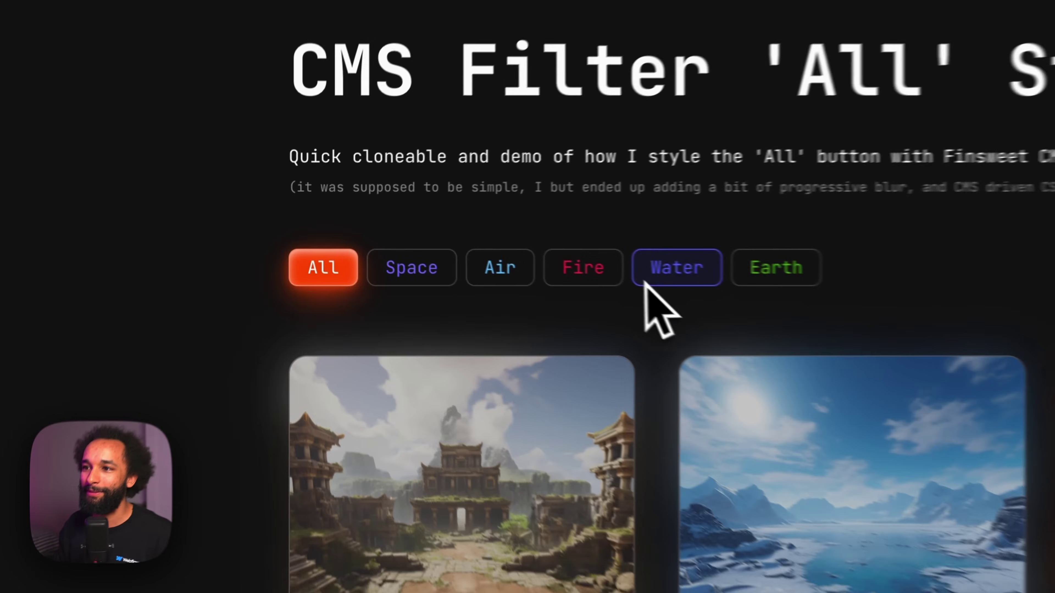
pyautogui.click(421, 247)
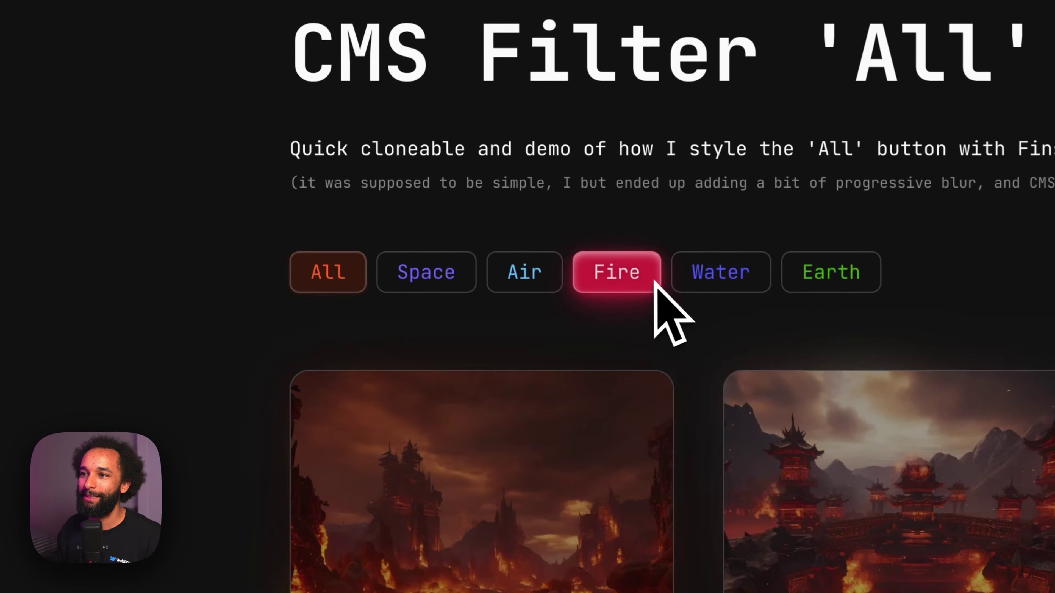
pyautogui.click(701, 283)
pyautogui.click(814, 274)
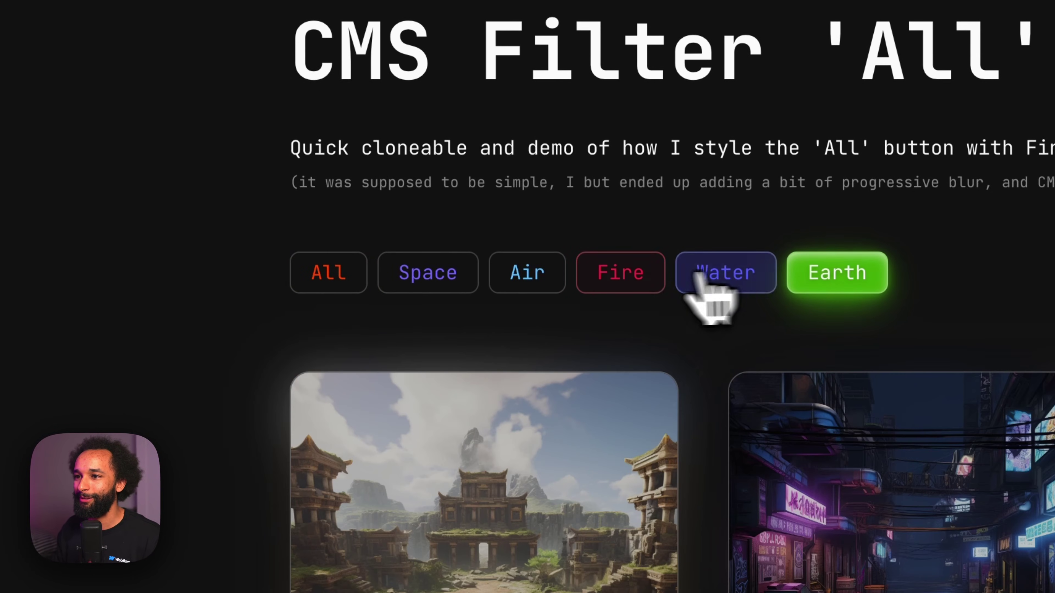
pyautogui.click(618, 274)
pyautogui.click(555, 277)
pyautogui.click(434, 284)
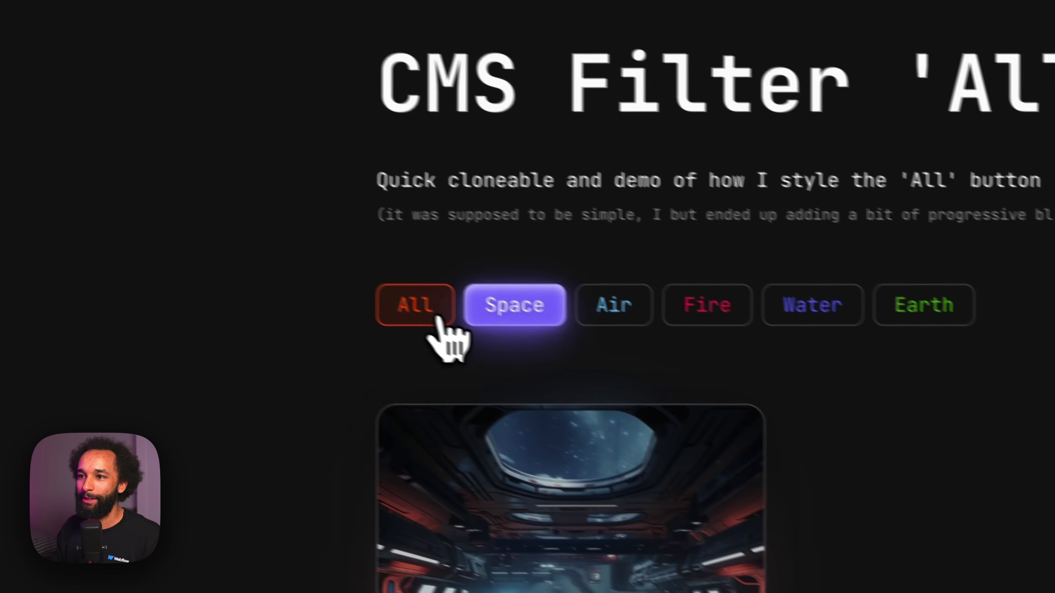
pyautogui.click(347, 280)
pyautogui.click(728, 326)
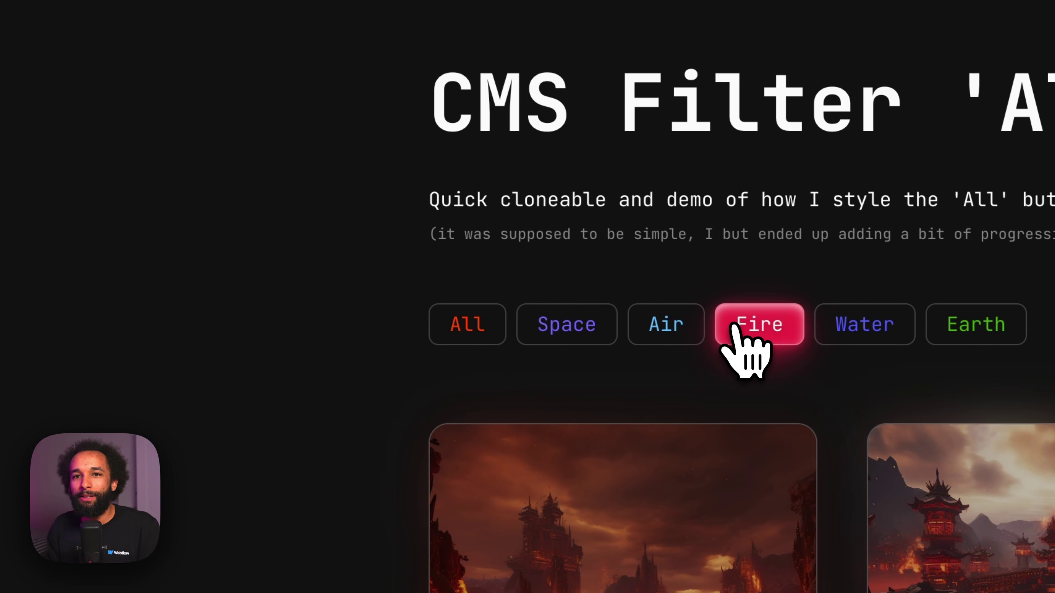